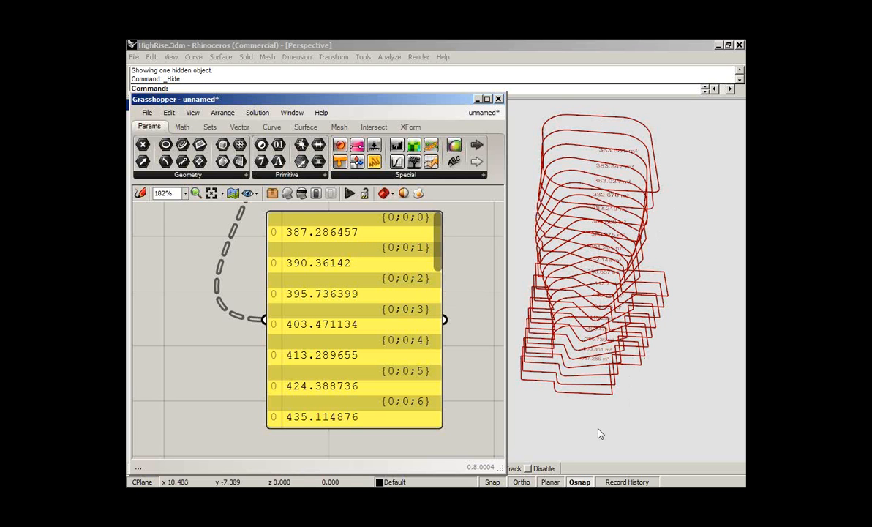
- Examine the panel's list of floor areas from the first branch to the last, along with the Area component feeding it
right_drag(260, 244, 291, 340)
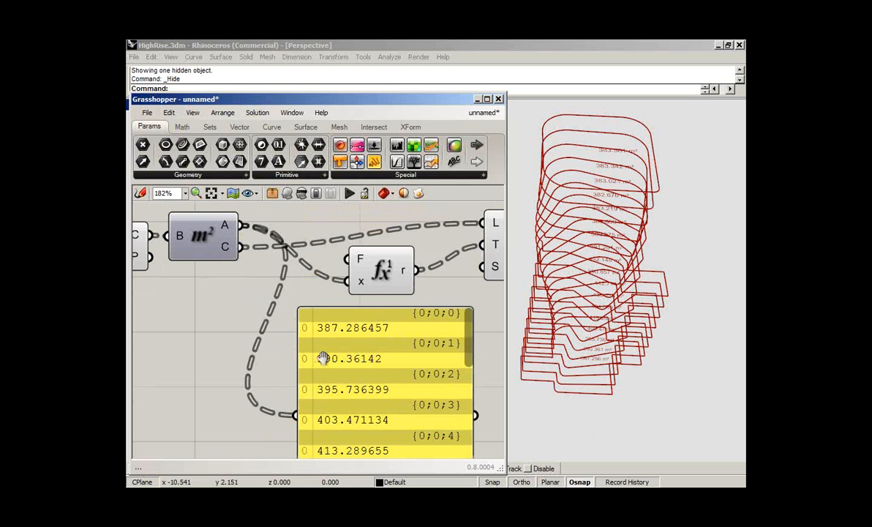
right_drag(322, 358, 288, 265)
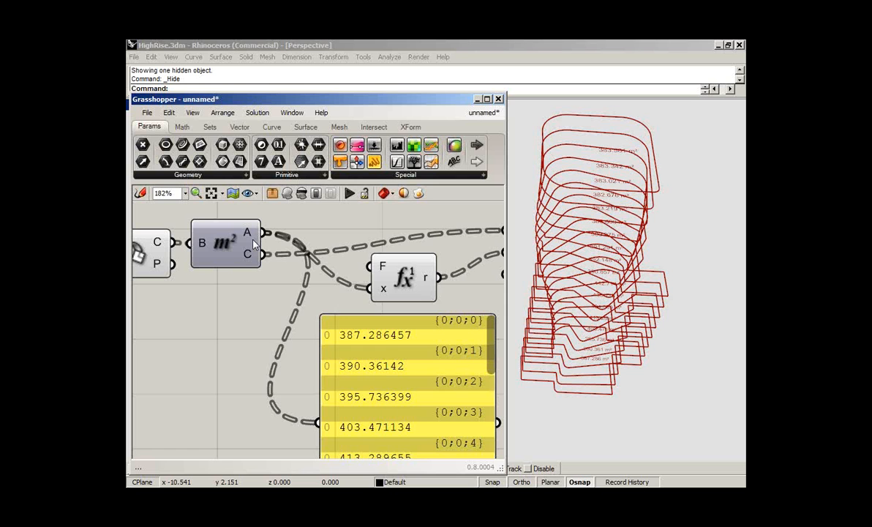
mouse_move(250, 233)
right_drag(435, 372, 397, 281)
drag(453, 250, 472, 378)
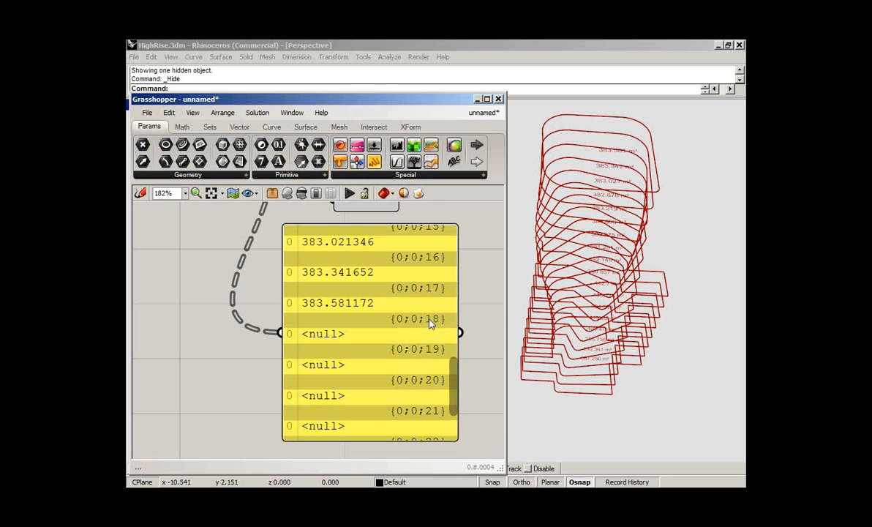
drag(452, 374, 458, 244)
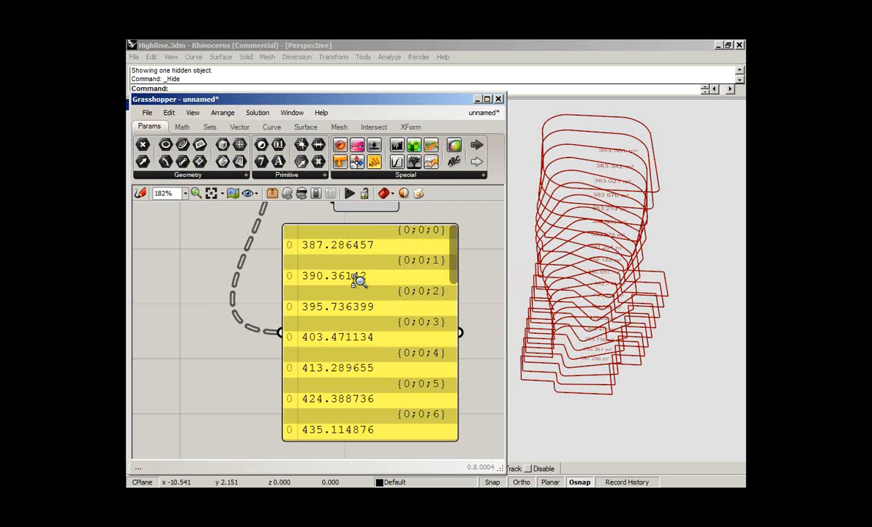
- Add a Flatten Tree component below the function component and feed its D input from the Area component's A output
scroll(358, 279, down, 1)
scroll(358, 280, down, 5)
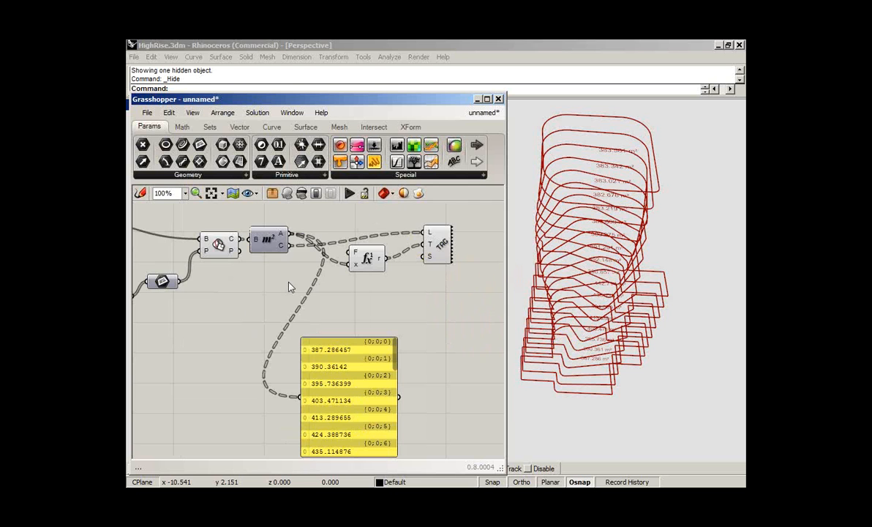
double_click(364, 317)
text(flatten)
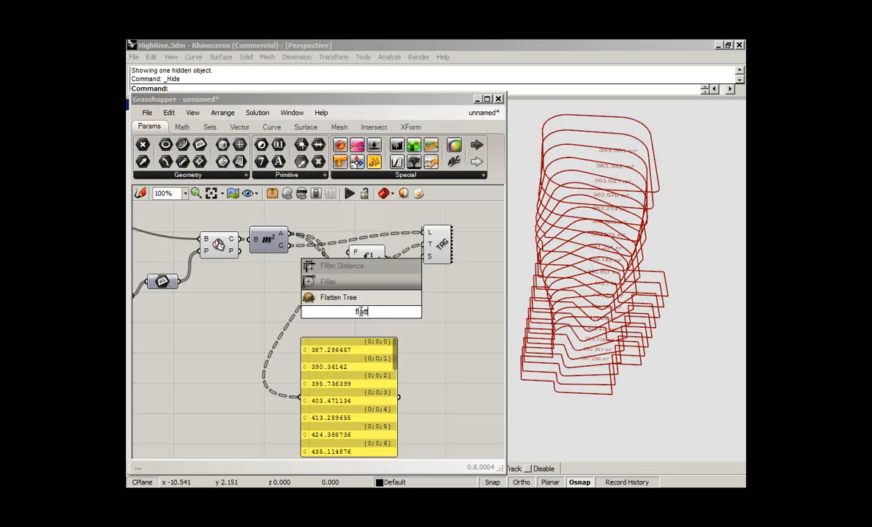
click(338, 297)
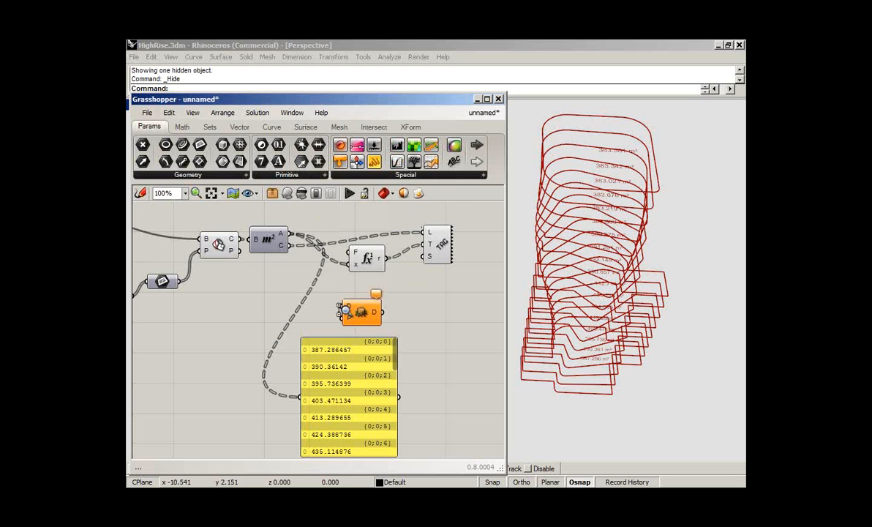
scroll(345, 307, up, 1)
scroll(344, 301, up, 2)
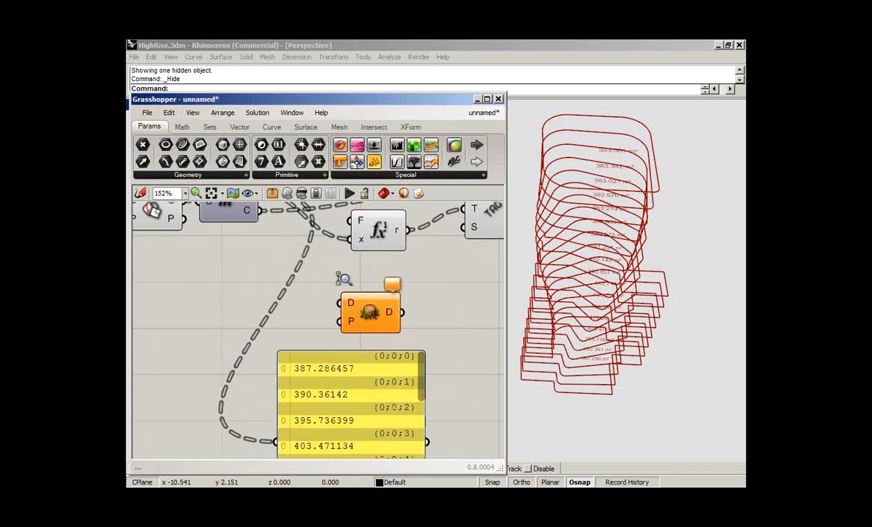
scroll(344, 278, down, 1)
drag(270, 225, 345, 323)
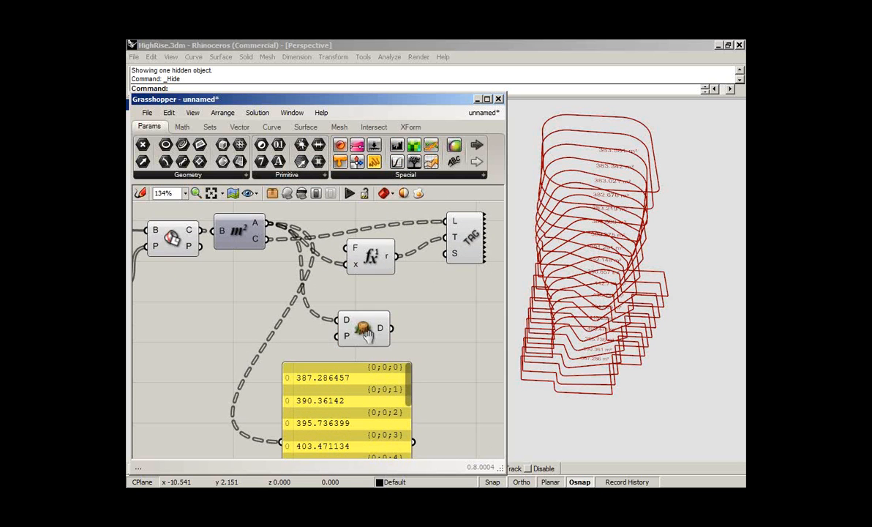
- Move the panel beside Flatten Tree, wire it to the flattened D output, and review the flattened list to its end
drag(322, 380, 483, 356)
right_drag(422, 332, 327, 259)
drag(300, 257, 349, 346)
right_drag(403, 328, 426, 378)
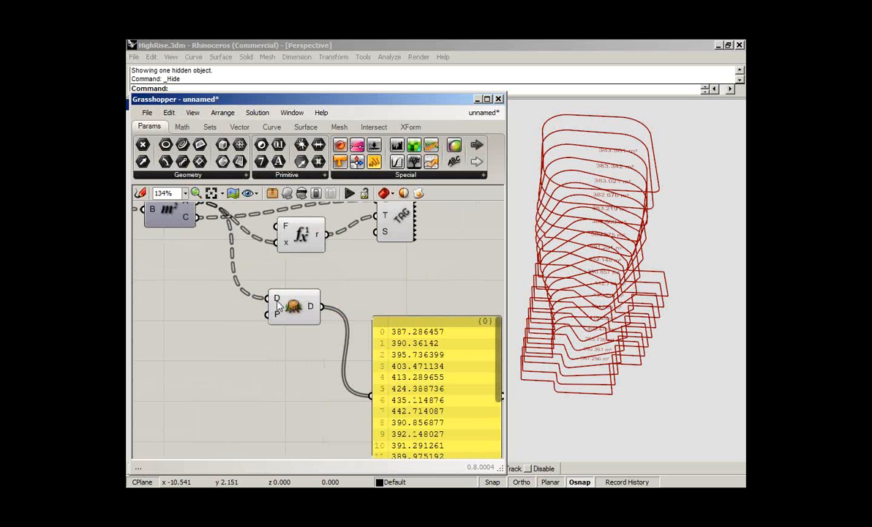
right_drag(422, 333, 434, 246)
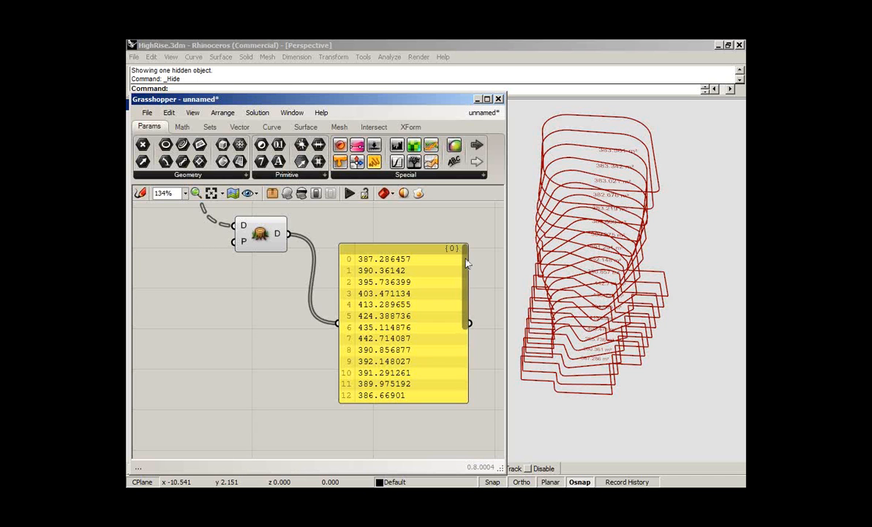
drag(467, 262, 462, 338)
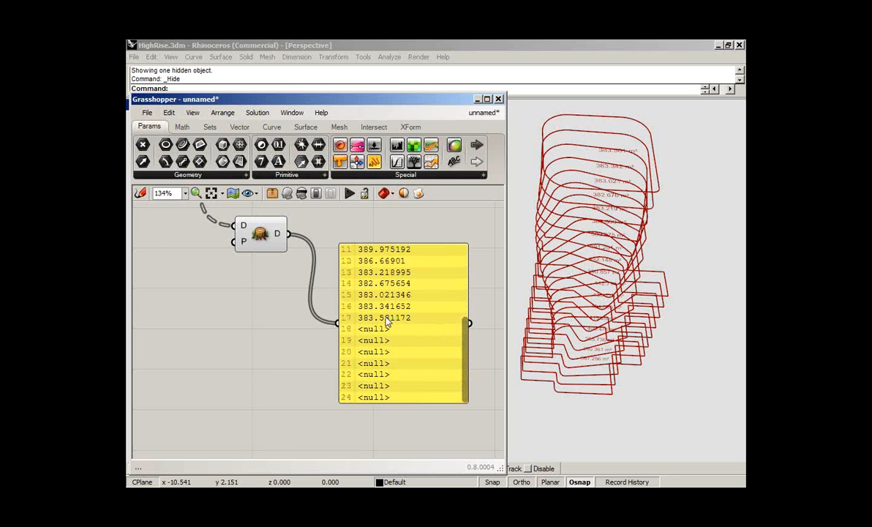
- Lower the panel to make room, then add a Mass Addition component fed by Flatten Tree's D output
right_drag(338, 272, 343, 310)
scroll(342, 315, down, 2)
drag(371, 329, 378, 365)
drag(286, 284, 289, 283)
click(360, 275)
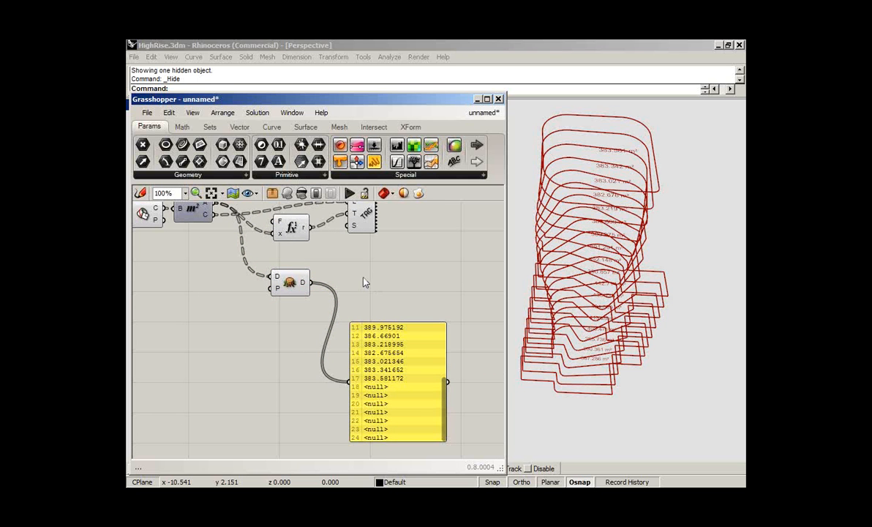
click(183, 127)
click(269, 176)
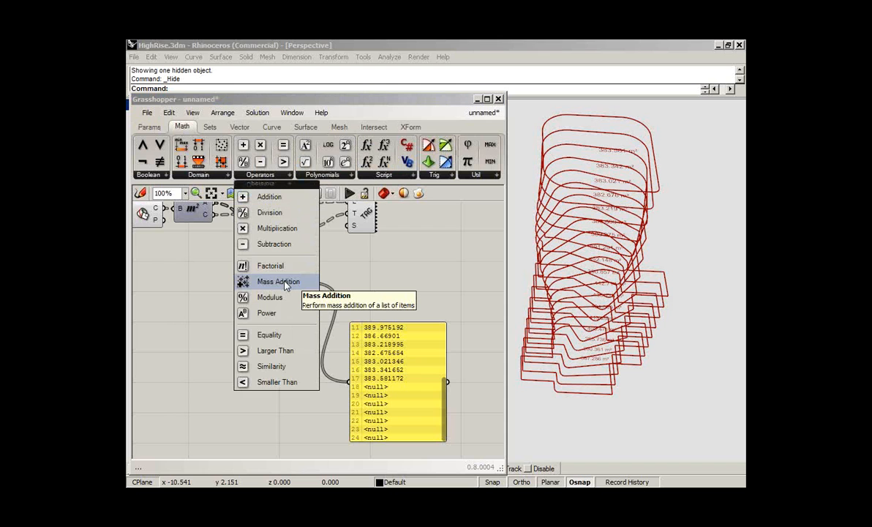
drag(284, 285, 302, 283)
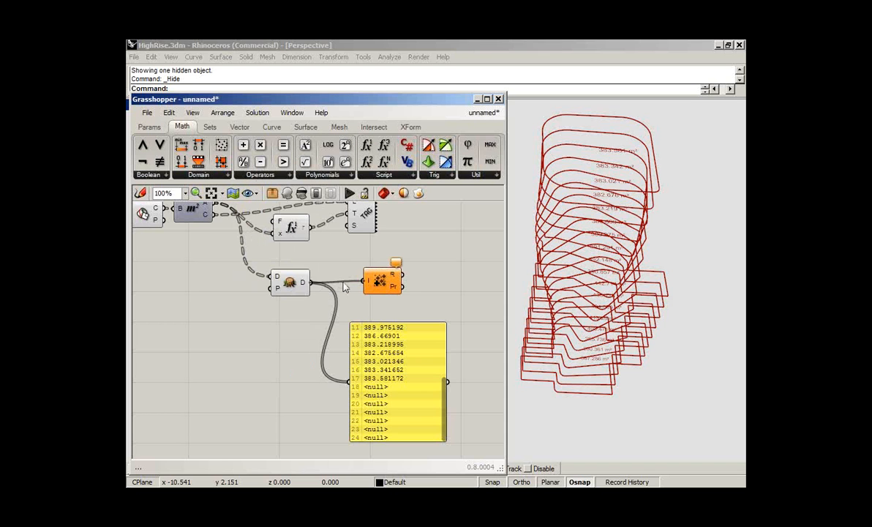
drag(383, 283, 366, 279)
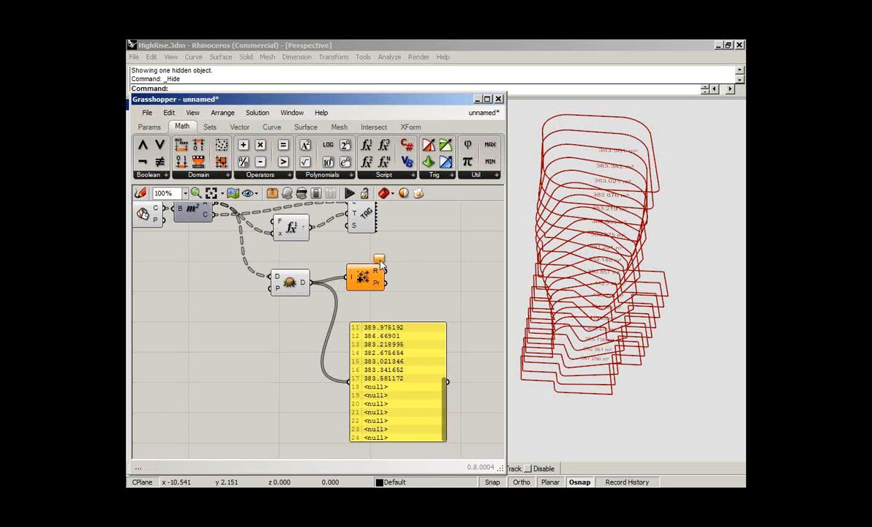
- Check the runtime messages on Mass Addition and inspect the data in the Area component's A output
click(379, 261)
click(380, 262)
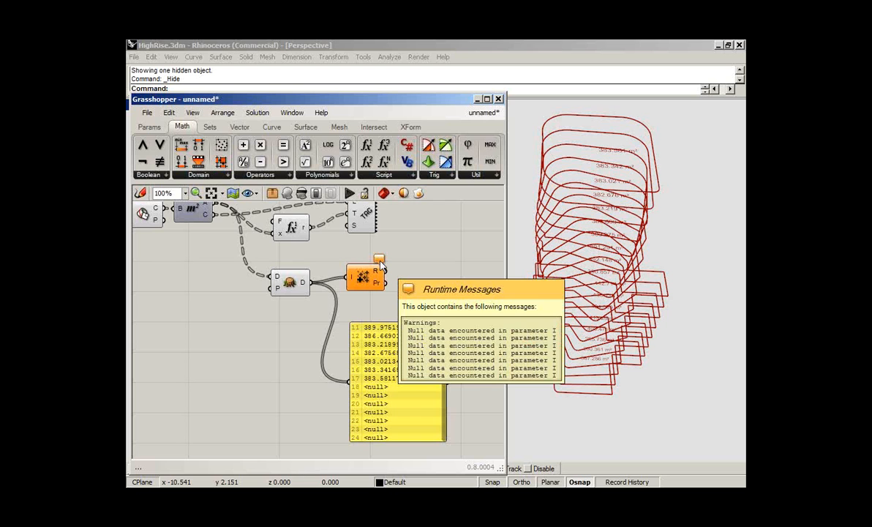
mouse_move(379, 278)
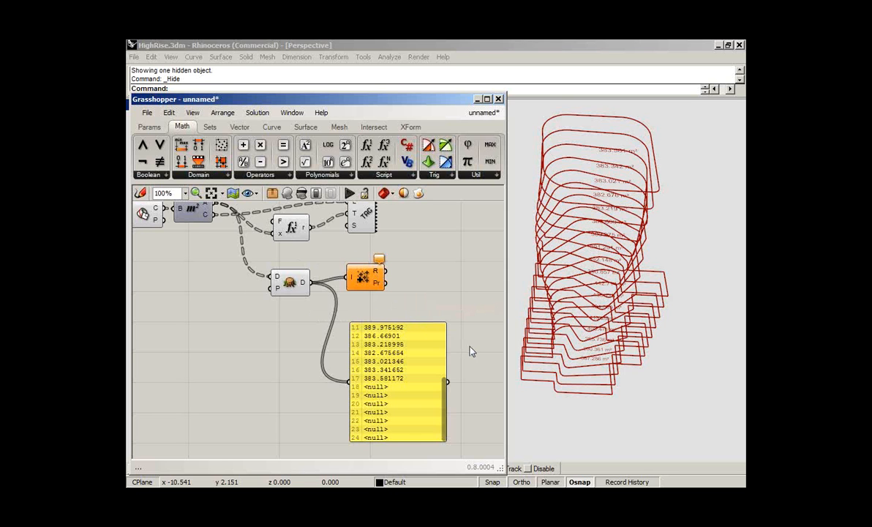
drag(475, 356, 251, 271)
right_drag(251, 271, 248, 306)
click(244, 329)
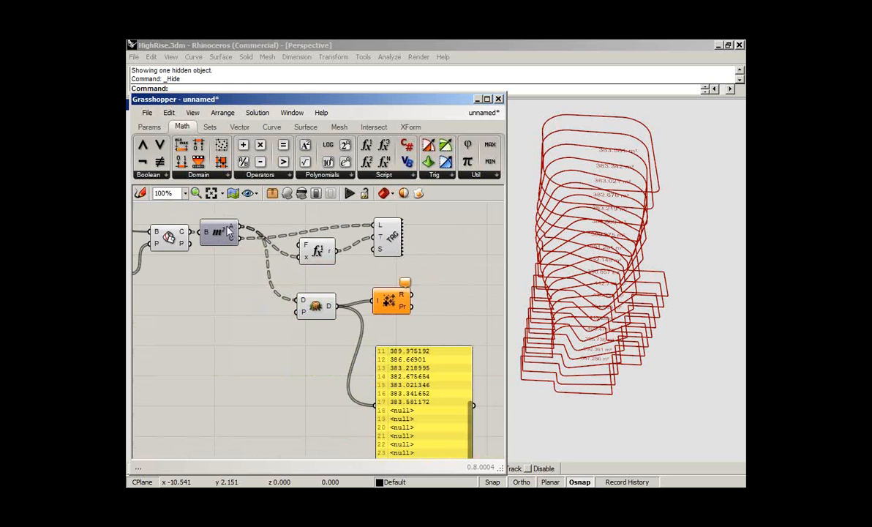
mouse_move(233, 228)
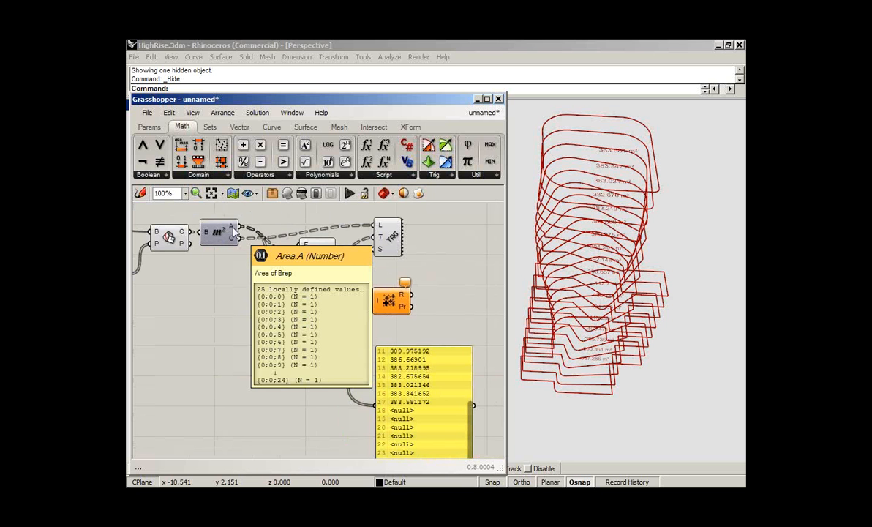
- Shift the Area component and everything downstream away from the section component, and wire the panel to the section component's C output
drag(449, 216, 198, 322)
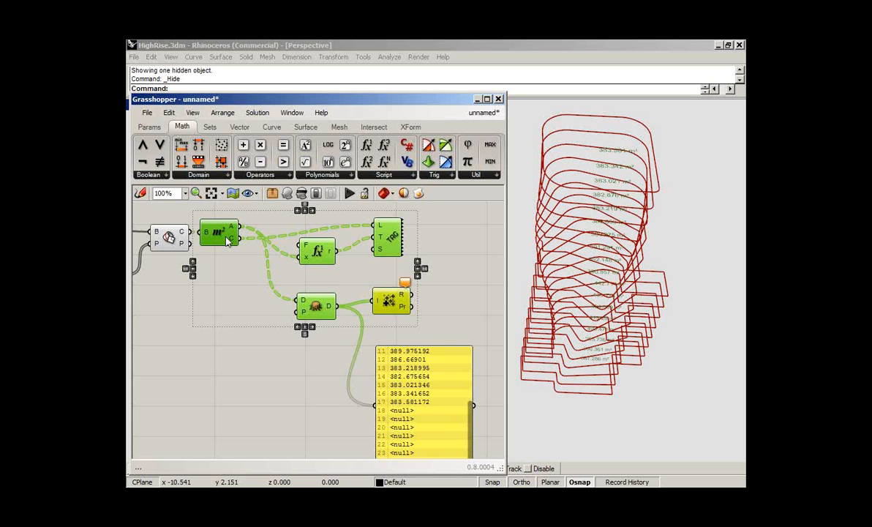
drag(227, 242, 333, 244)
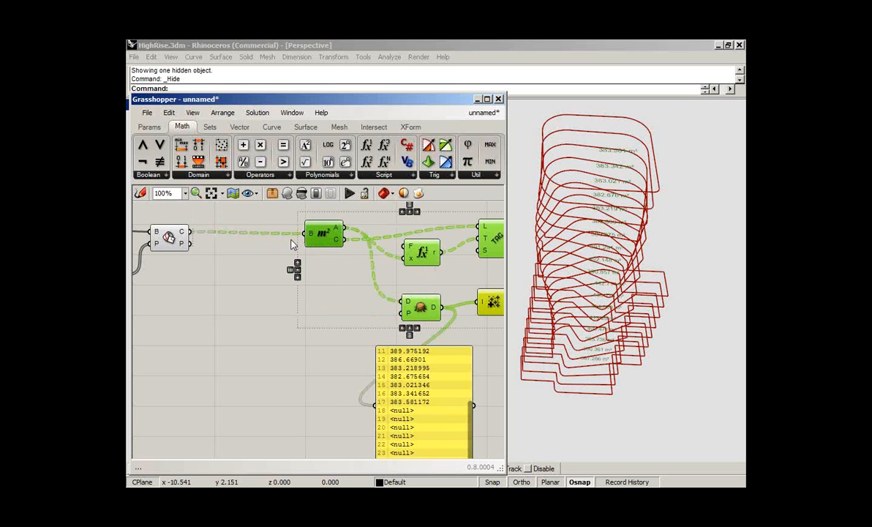
drag(432, 401, 292, 352)
drag(190, 231, 235, 356)
right_drag(316, 413, 318, 385)
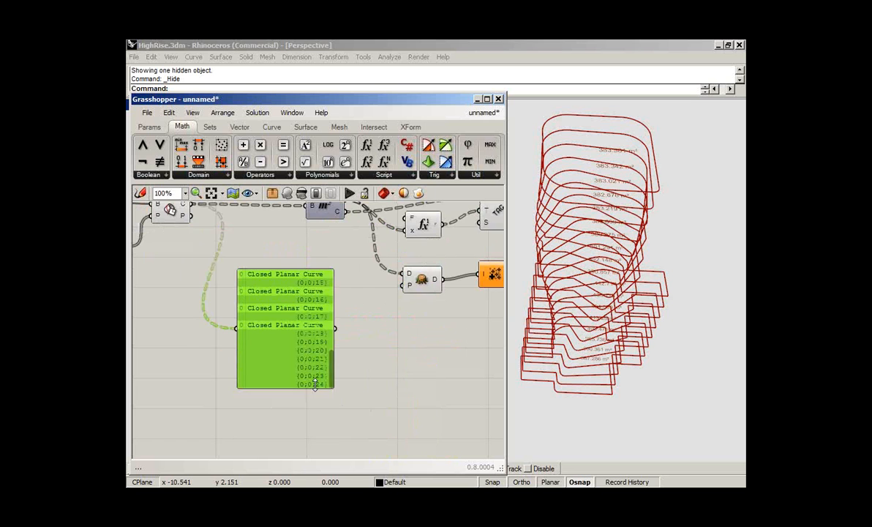
- Enlarge the panel and review its section curve branches from the first to the last
drag(317, 387, 318, 448)
drag(333, 407, 312, 287)
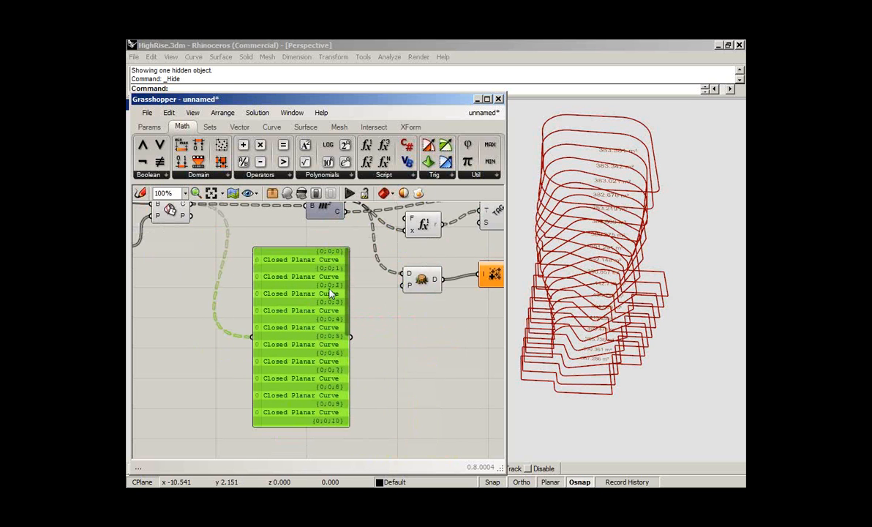
click(363, 256)
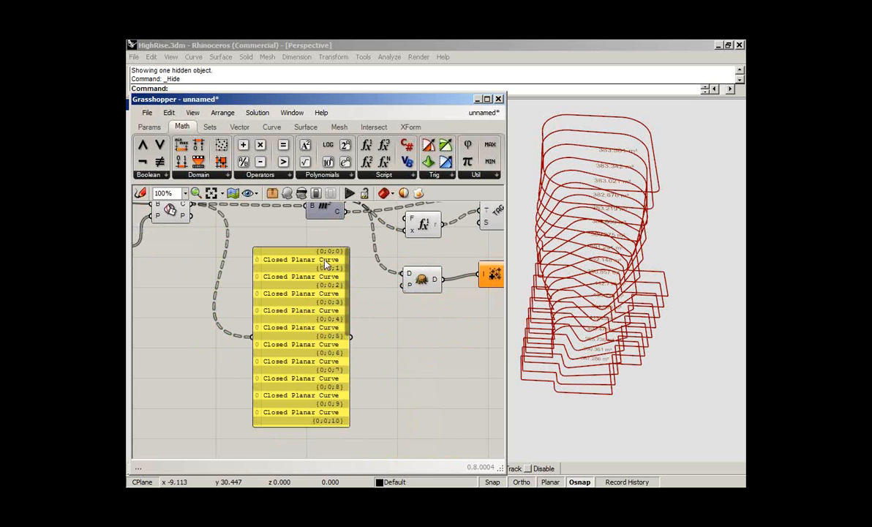
drag(348, 280, 336, 378)
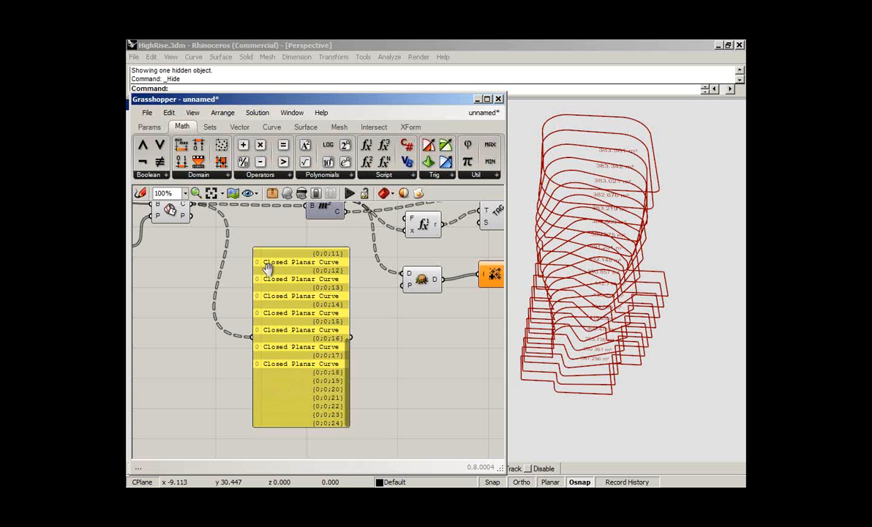
- Add a Clean Tree component between the section and Area components, with its D input fed by the section curves
right_drag(220, 221, 286, 276)
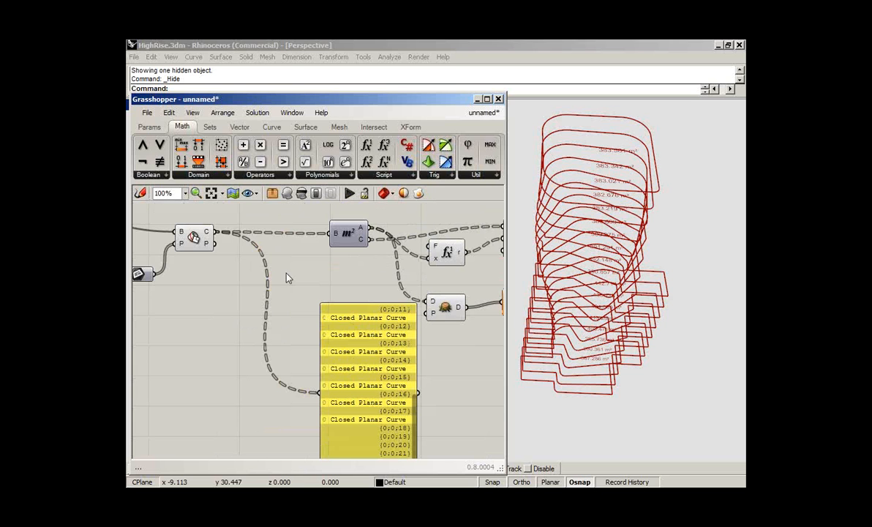
double_click(286, 276)
text(clean)
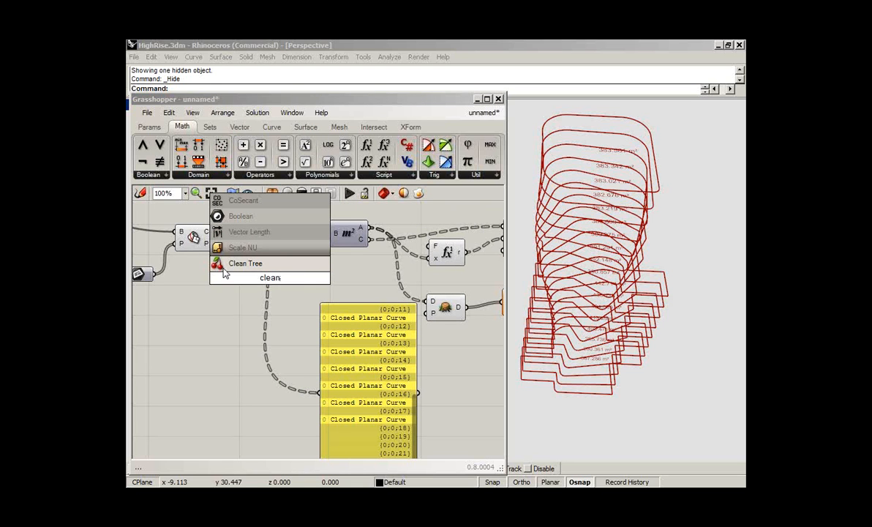
click(255, 266)
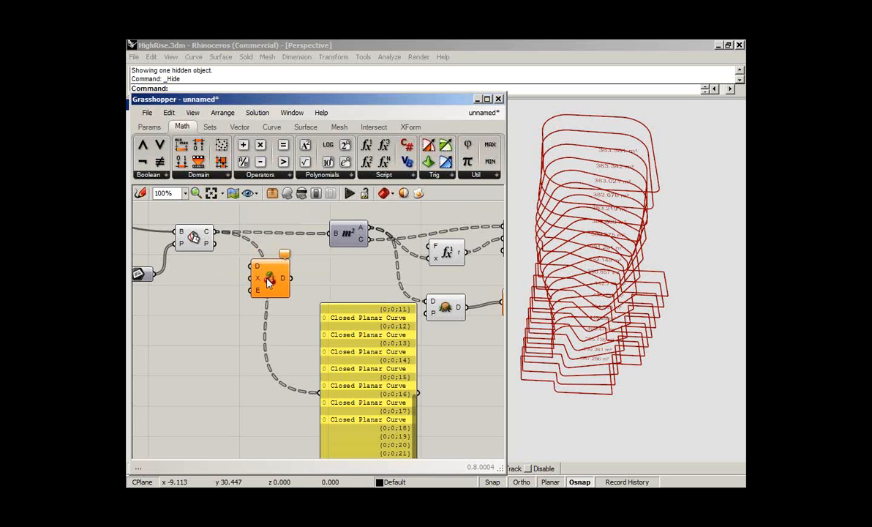
drag(253, 269, 216, 233)
click(272, 282)
drag(272, 281, 268, 258)
click(249, 286)
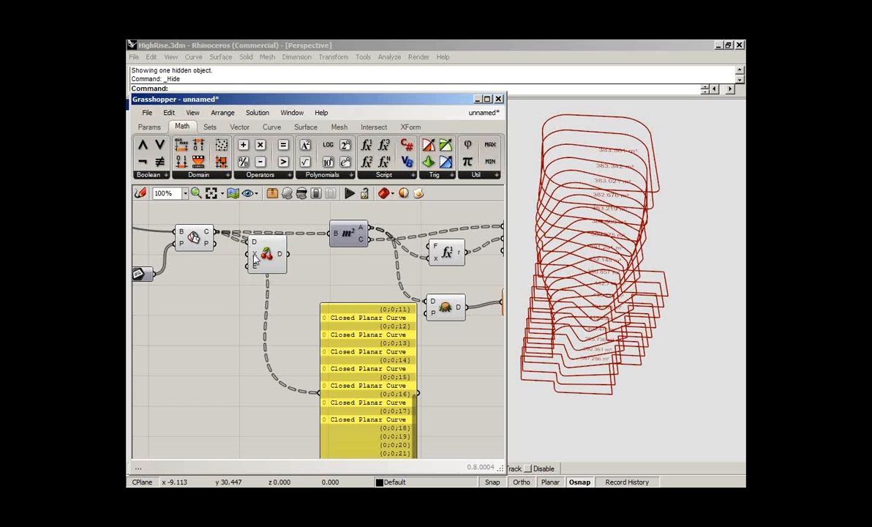
- Enable removal of empty branches on Clean Tree's E input and wire its D output to the panel
mouse_move(255, 257)
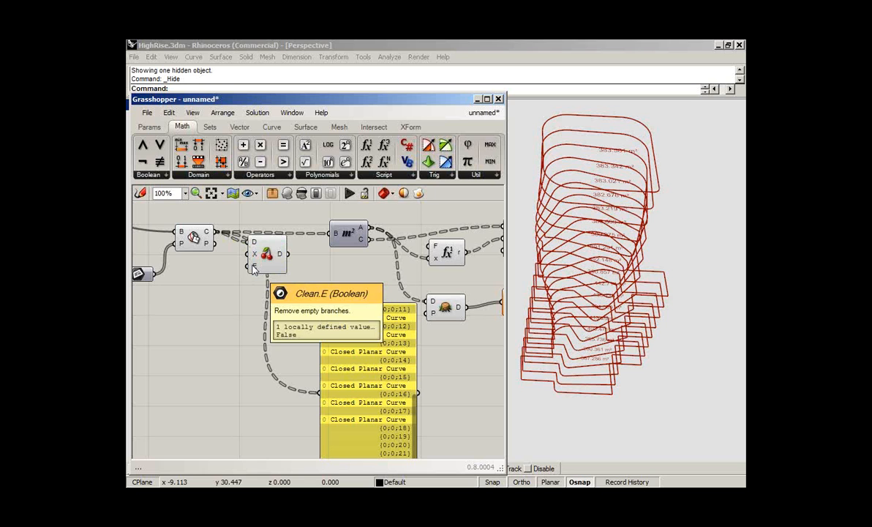
right_click(254, 268)
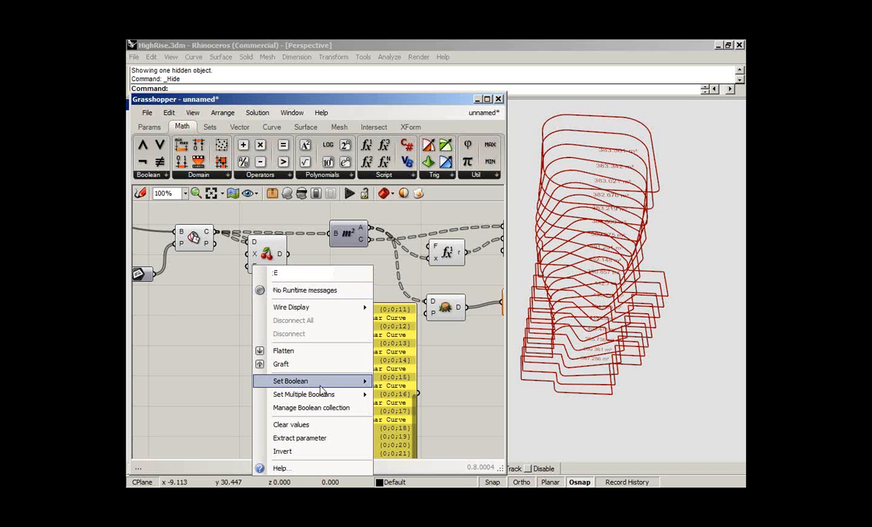
mouse_move(322, 382)
click(401, 396)
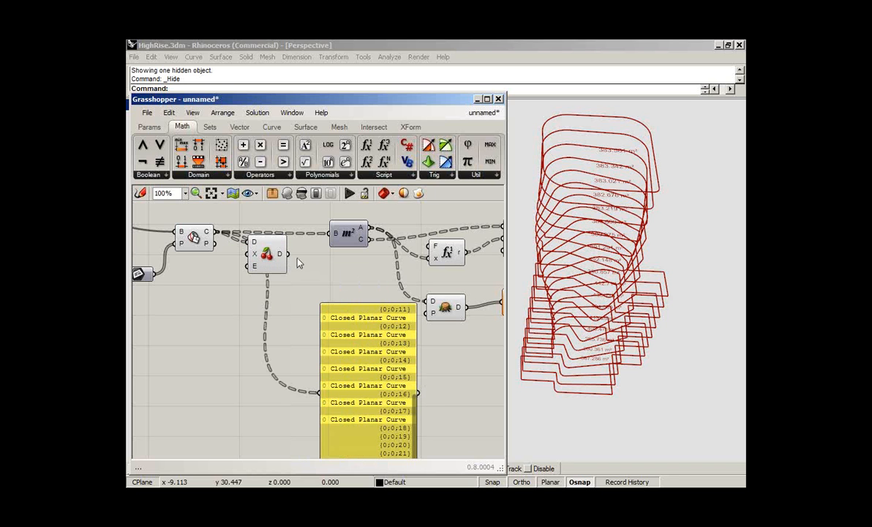
scroll(382, 370, up, 2)
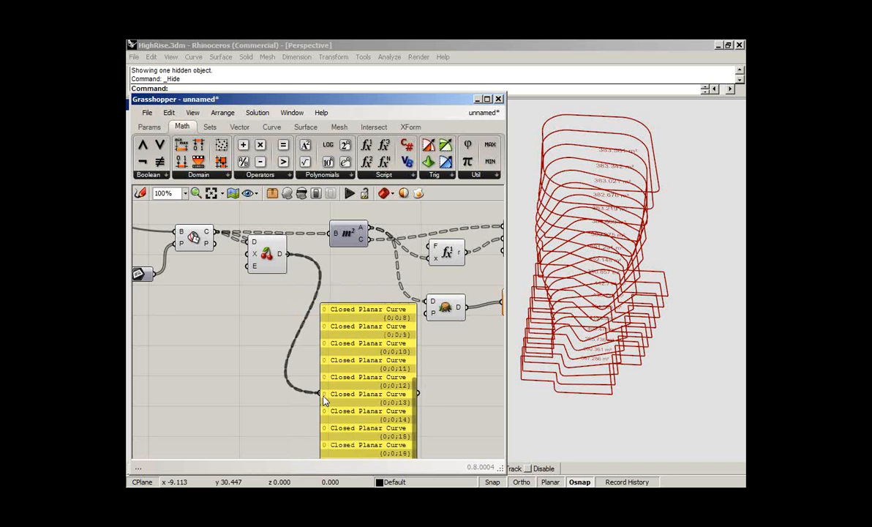
right_drag(382, 369, 382, 302)
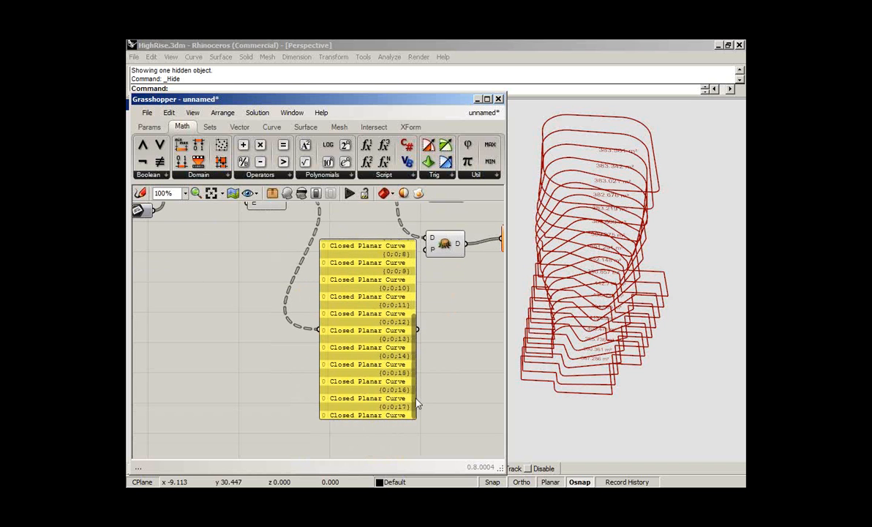
- Move the panel clear of the wires and feed it from the Area component's A output to list the areas by branch
right_drag(324, 253, 305, 379)
click(232, 301)
click(329, 342)
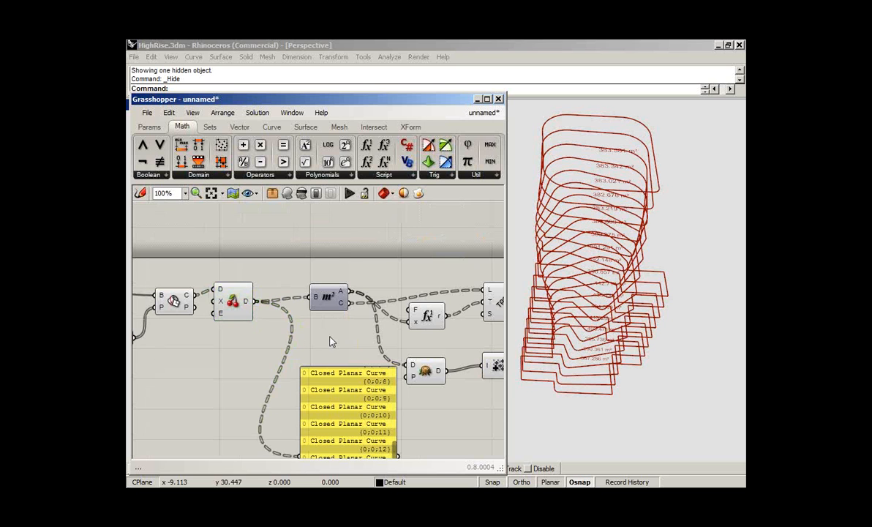
right_drag(330, 342, 245, 281)
drag(263, 344, 311, 344)
drag(260, 230, 258, 353)
right_drag(342, 393, 329, 322)
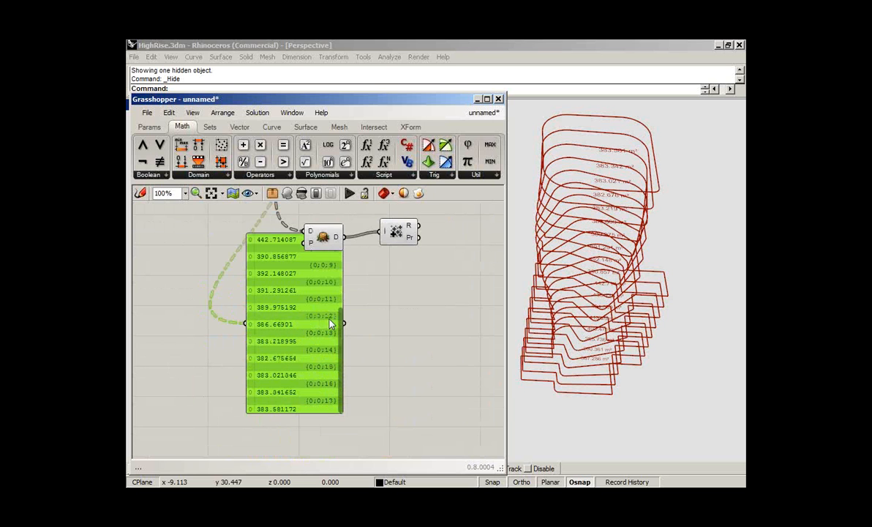
- Move the panel aside from the Flatten component and wire it to Flatten's D output to list the flattened areas
drag(329, 320, 452, 330)
right_drag(452, 330, 439, 364)
drag(331, 273, 356, 366)
right_drag(394, 325, 343, 321)
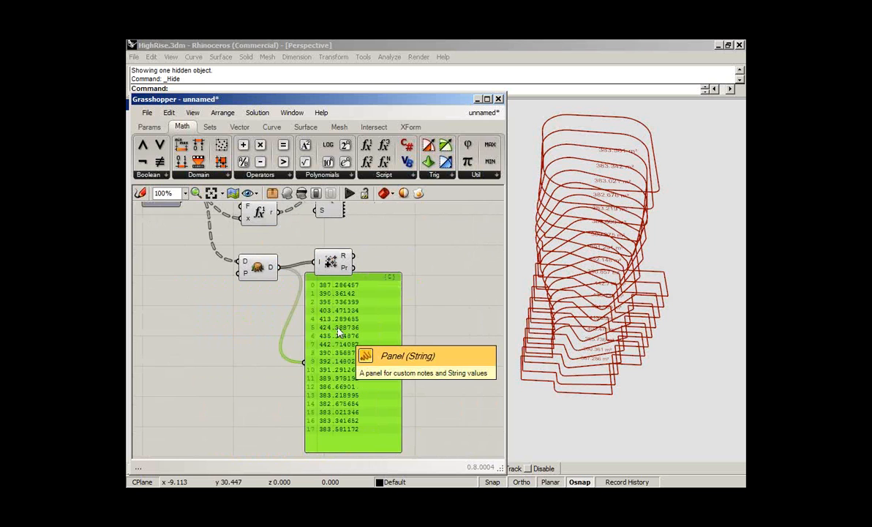
- Delete the panel and move the Mass Addition component closer to the Flatten component
key(Delete)
right_drag(315, 280, 374, 372)
click(390, 359)
drag(390, 357, 368, 362)
- Review the chain from Clean Tree through Area and Flatten, and check the Mass Addition component's R output value
right_drag(201, 340, 338, 345)
click(264, 296)
click(297, 281)
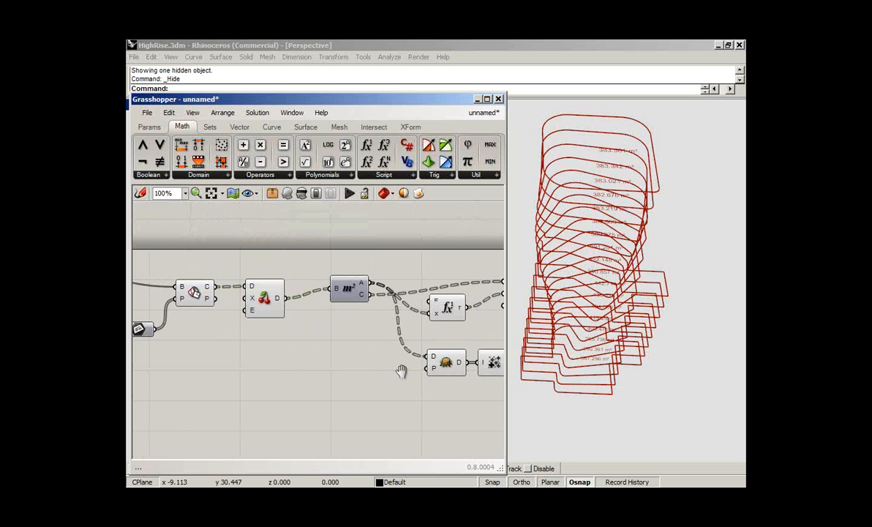
right_drag(399, 370, 253, 357)
click(301, 350)
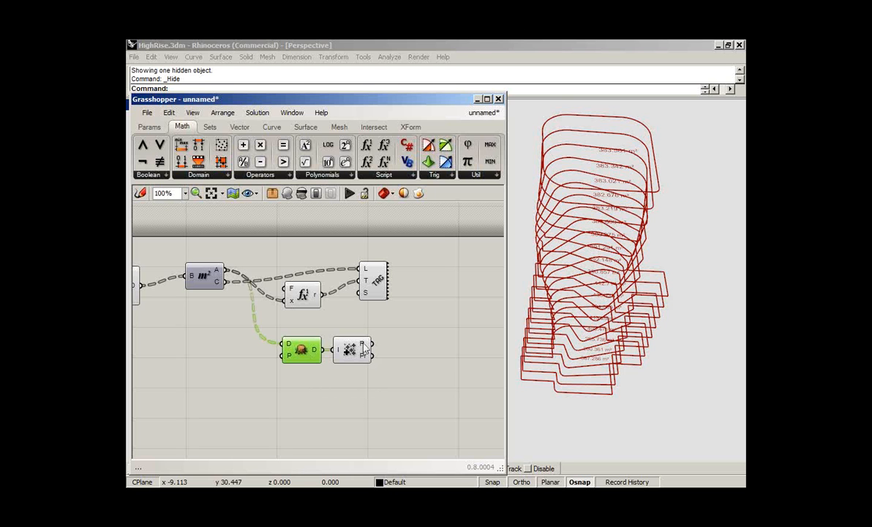
mouse_move(364, 345)
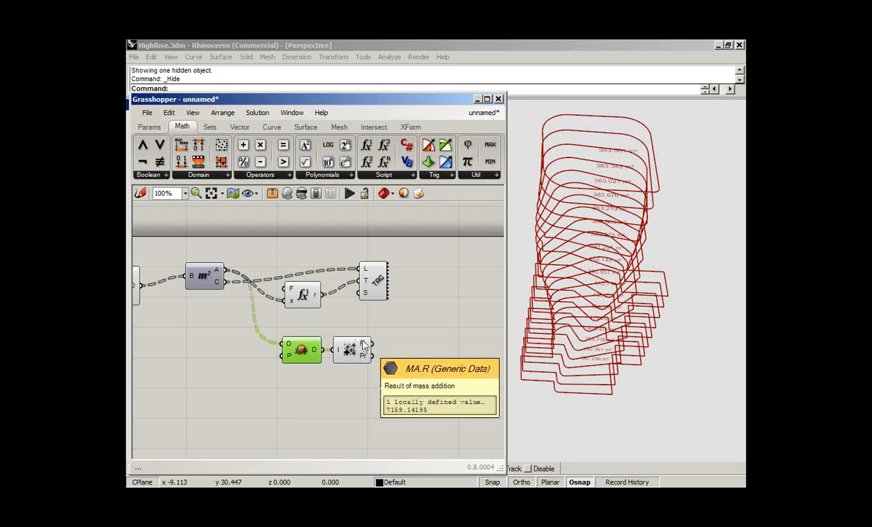
- Duplicate the function and Text Tag components beneath the originals and feed the copied function's x input from Mass Addition's R output
right_drag(417, 248, 397, 253)
drag(397, 249, 388, 369)
click(358, 358)
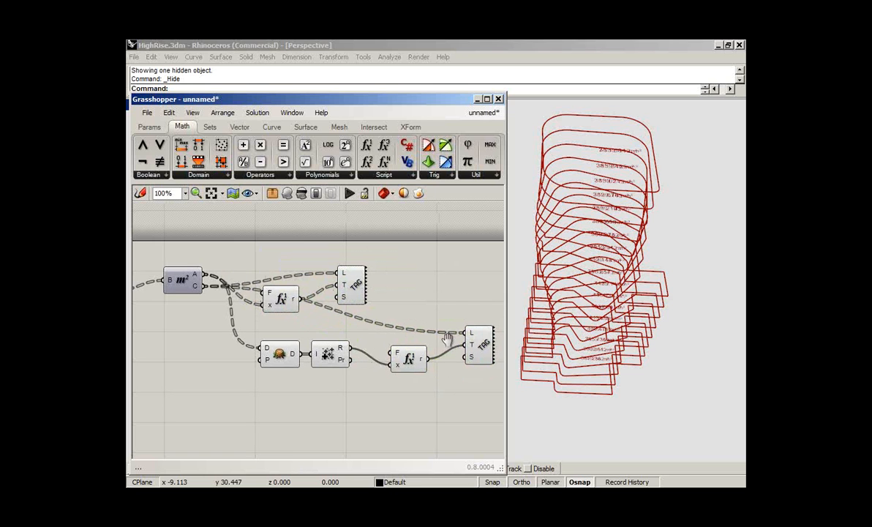
- Disconnect the copied Text Tag's L input from the Area component's C output
right_drag(451, 344, 394, 336)
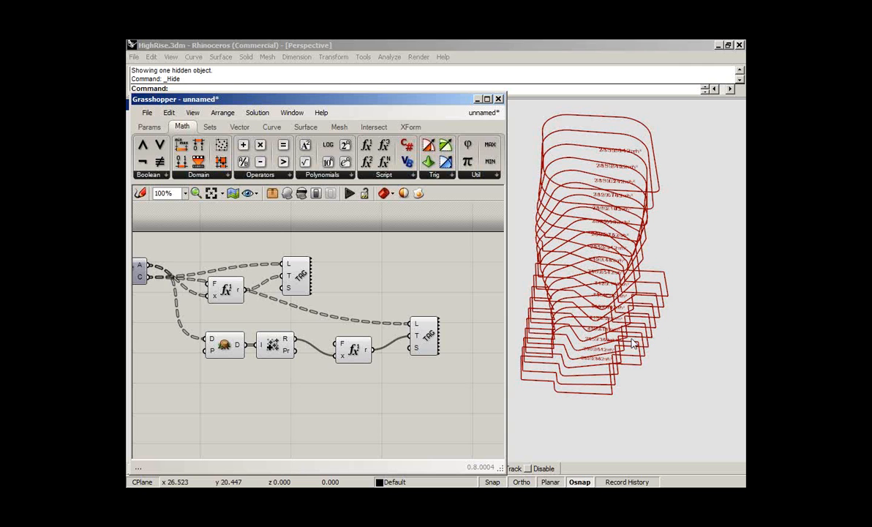
shift+right_drag(611, 322, 633, 306)
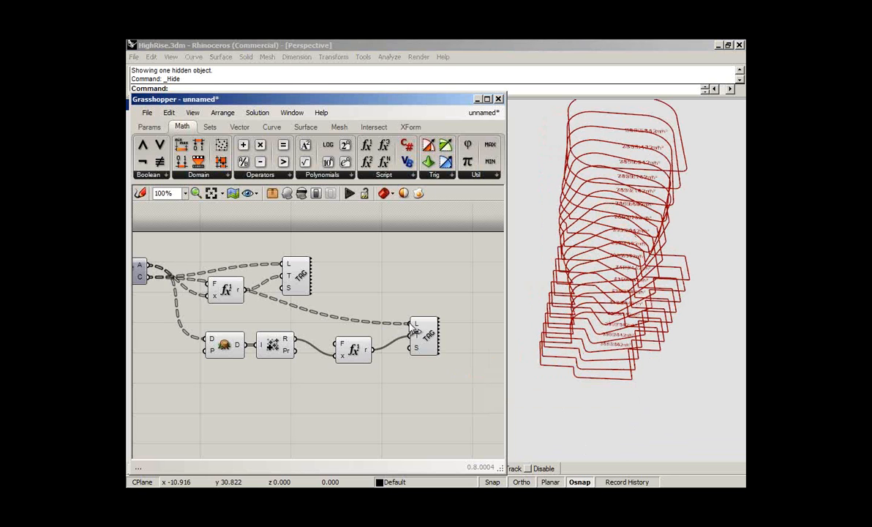
drag(408, 328, 165, 284)
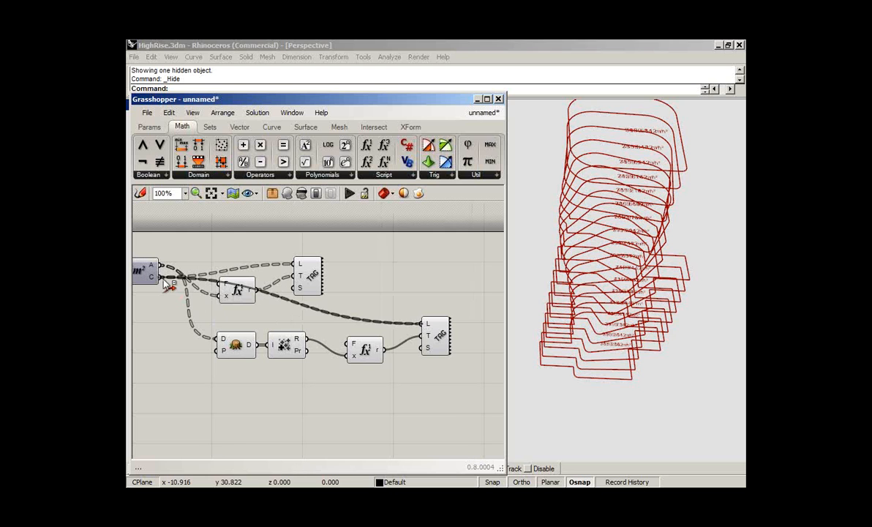
key(ctrl+z)
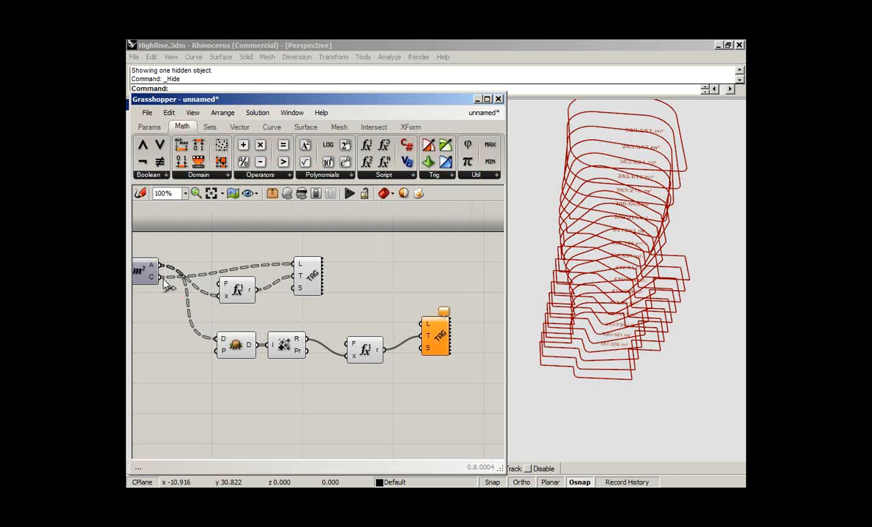
- Set one location plane for the copied Text Tag, with its origin at about (-10.2, -5.9, 0) in front of the tower, using ParallelGrid
right_click(430, 330)
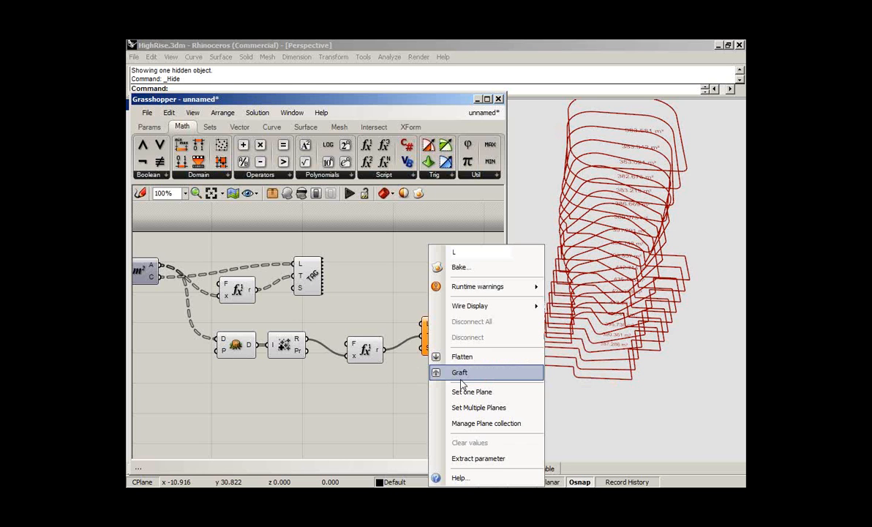
click(463, 394)
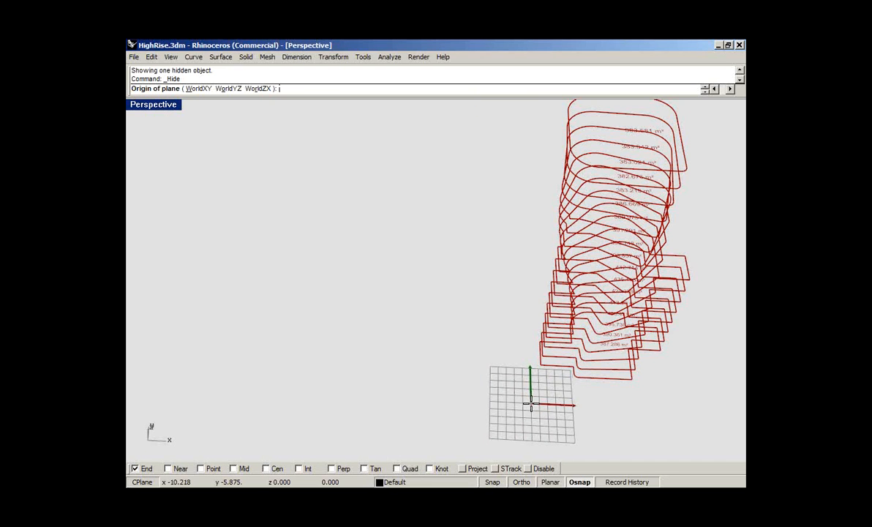
click(532, 403)
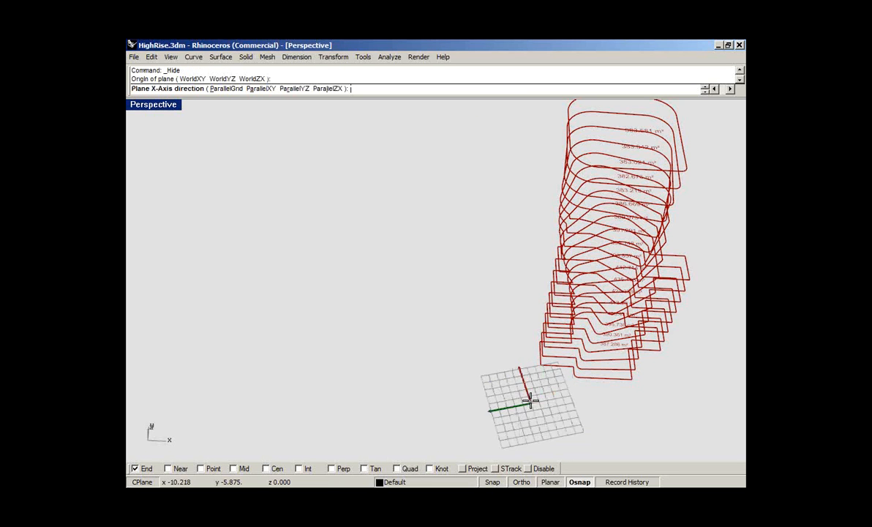
click(233, 89)
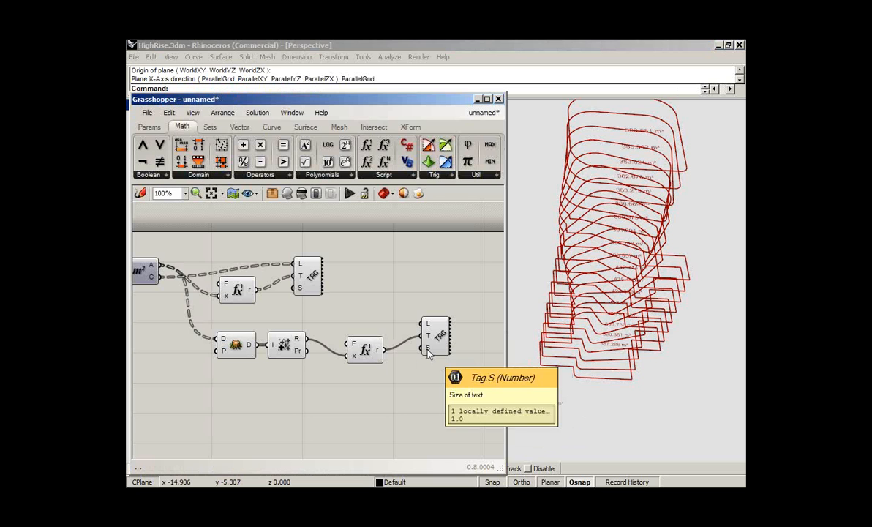
- Set the copied Text Tag's text size to 3
right_click(429, 352)
mouse_move(480, 393)
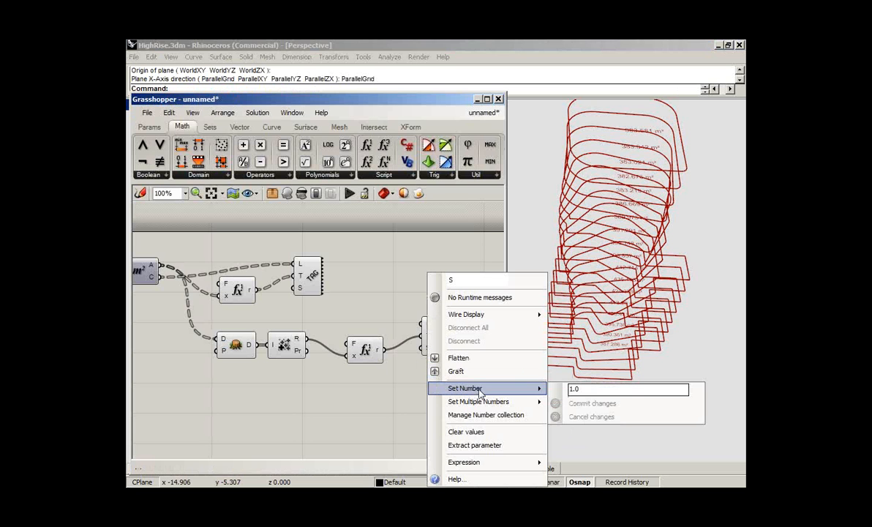
double_click(599, 390)
text(3)
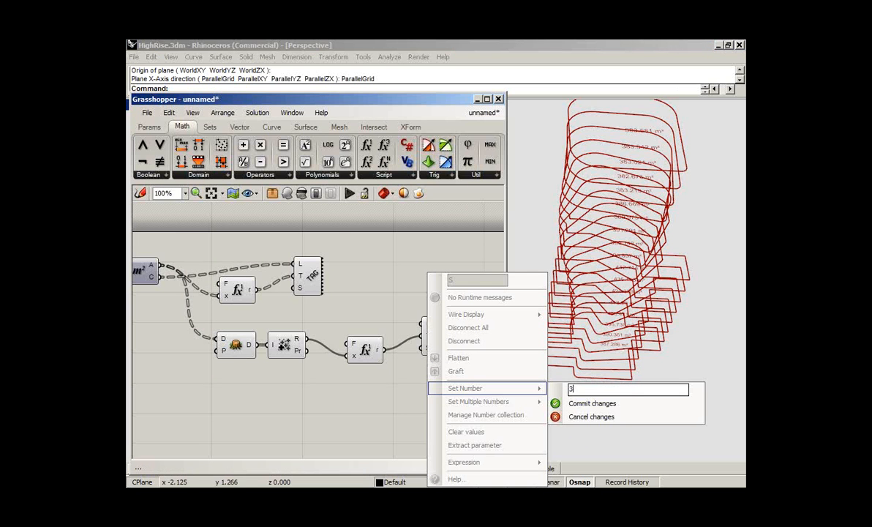
click(617, 405)
shift+right_drag(623, 316, 630, 352)
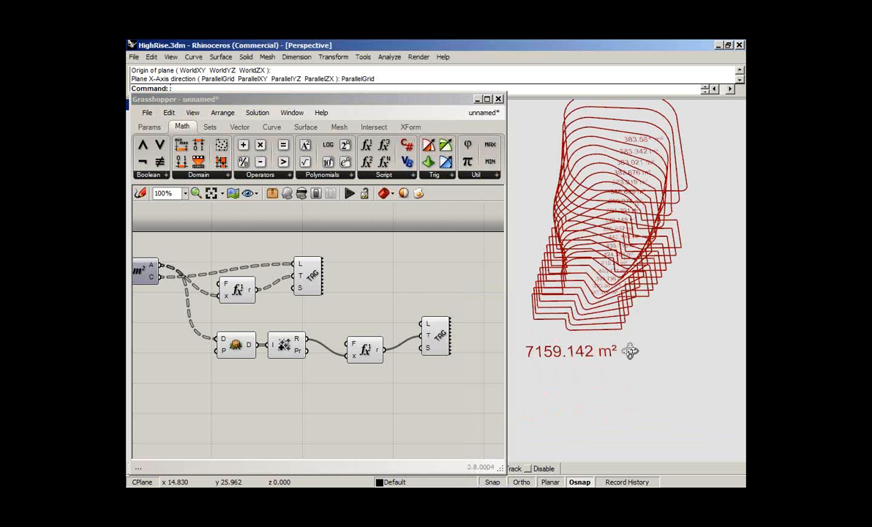
- Change the copied function's expression to Format("{0:0.} m²", x) so the total has no decimals
click(370, 354)
double_click(370, 354)
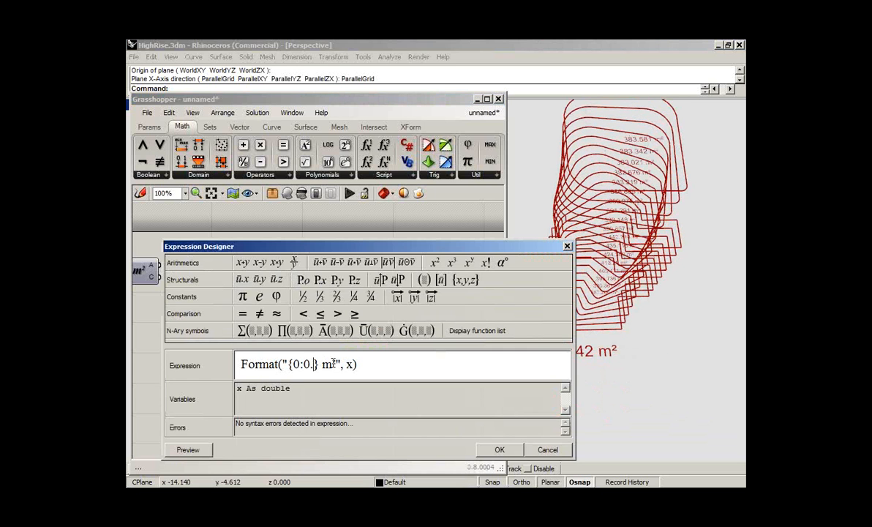
click(500, 450)
right_drag(327, 329, 364, 343)
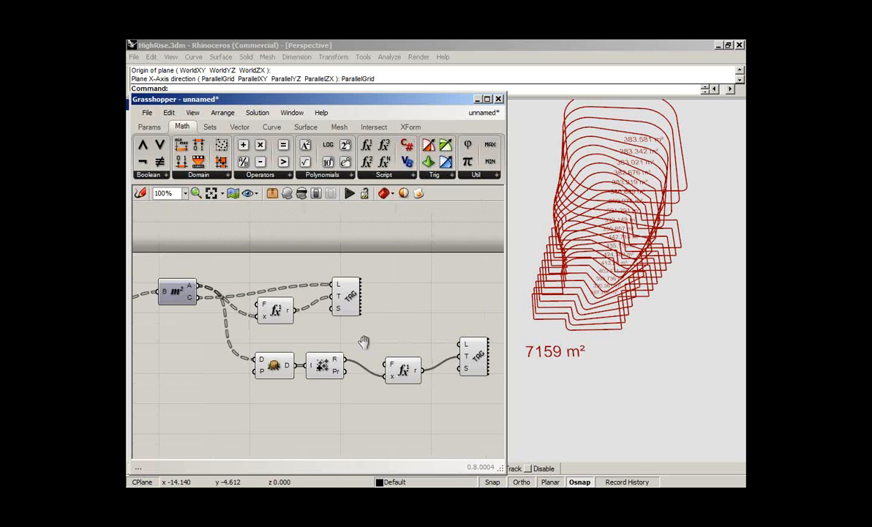
- Move the total's Text Tag component closer to its function component
right_drag(600, 293, 630, 284)
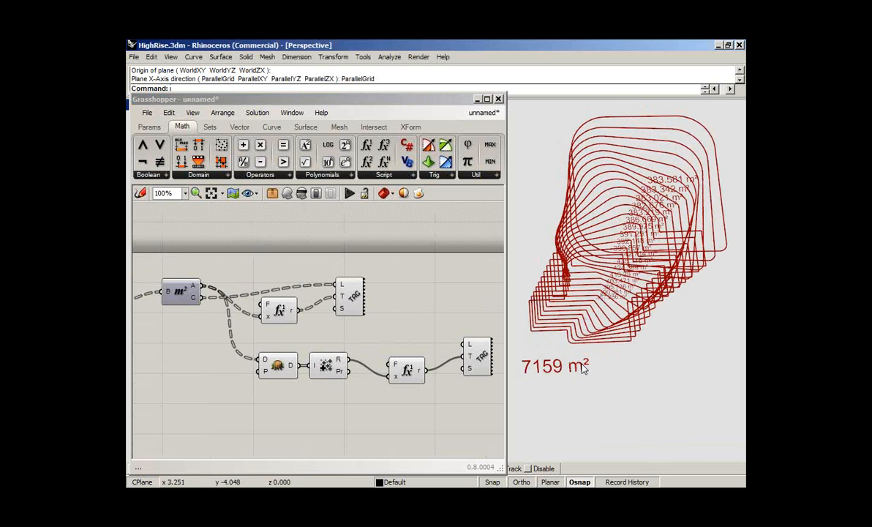
drag(488, 362, 466, 371)
click(439, 323)
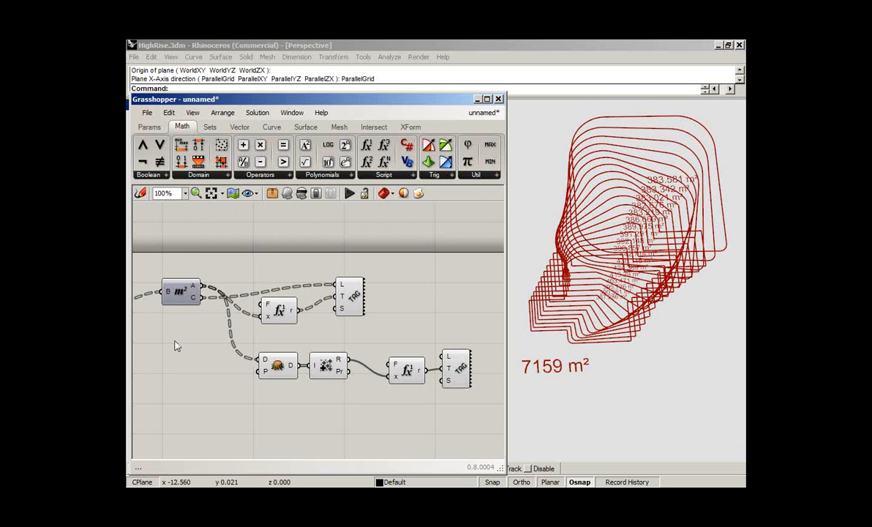
- Set the Series component's N step value to 4.5
right_drag(175, 346, 306, 354)
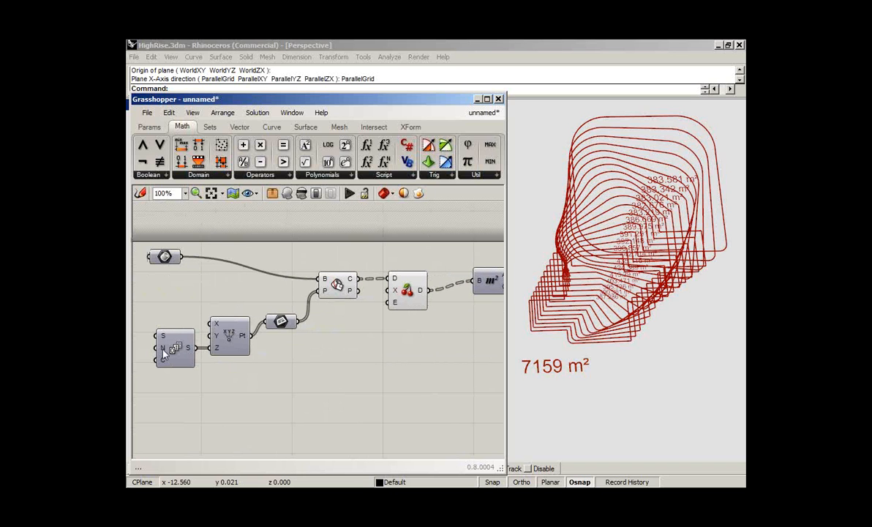
mouse_move(164, 353)
right_click(164, 353)
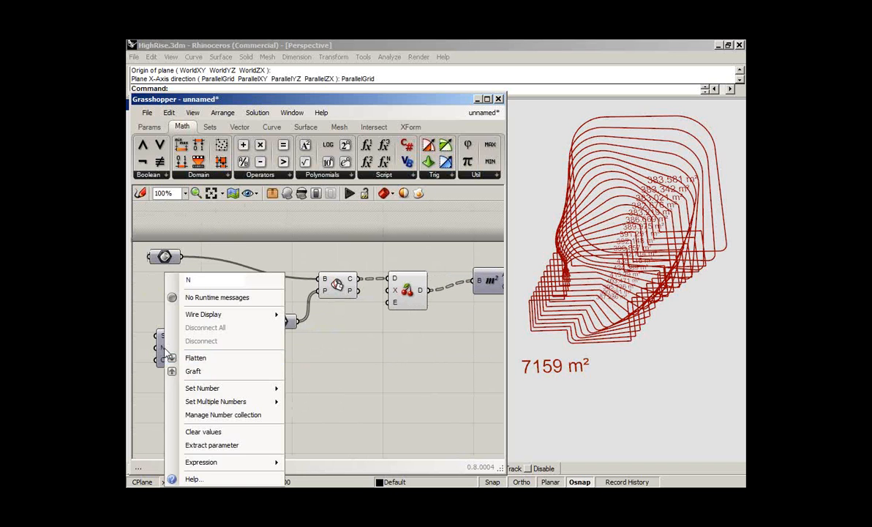
mouse_move(241, 388)
key(BackSpace)
text(5)
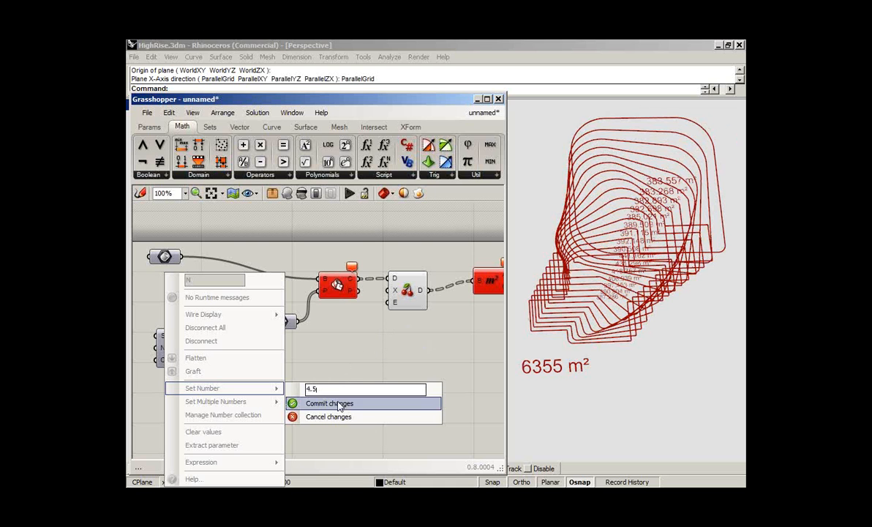
key(Return)
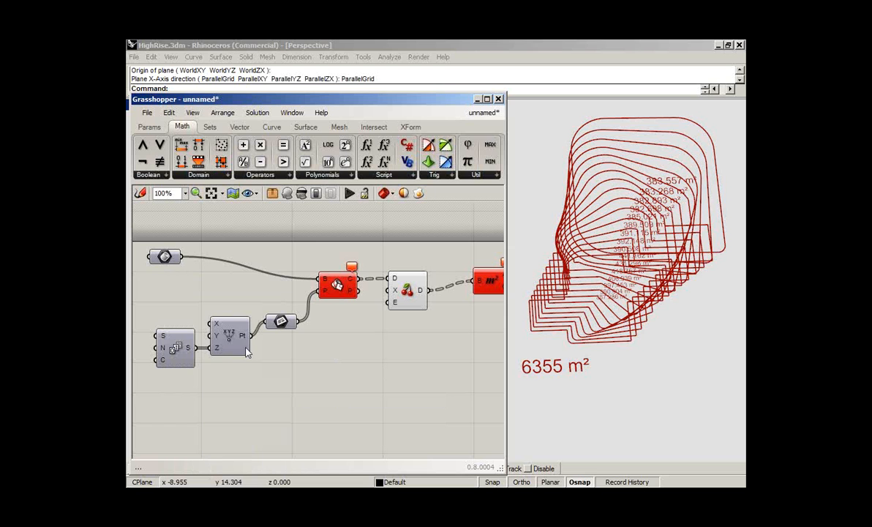
- Set the Series component's S start value to 3.00002
right_click(163, 340)
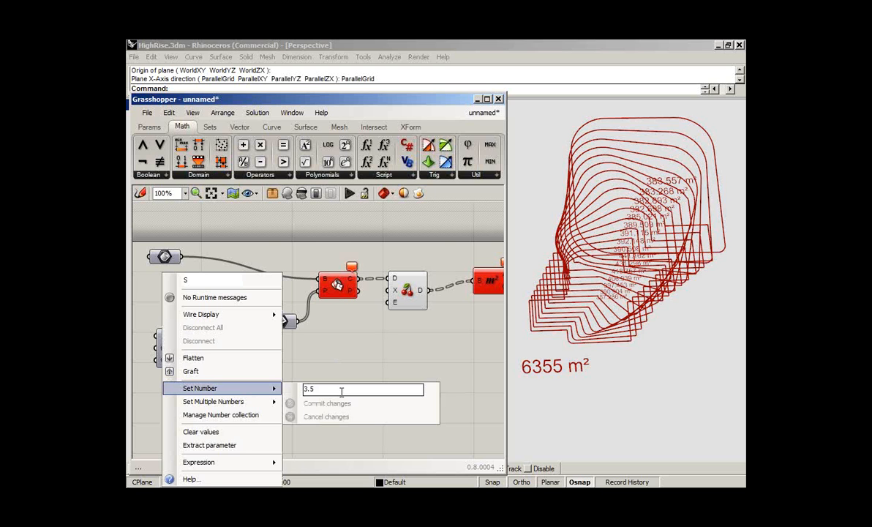
click(341, 392)
key(BackSpace)
text(00002)
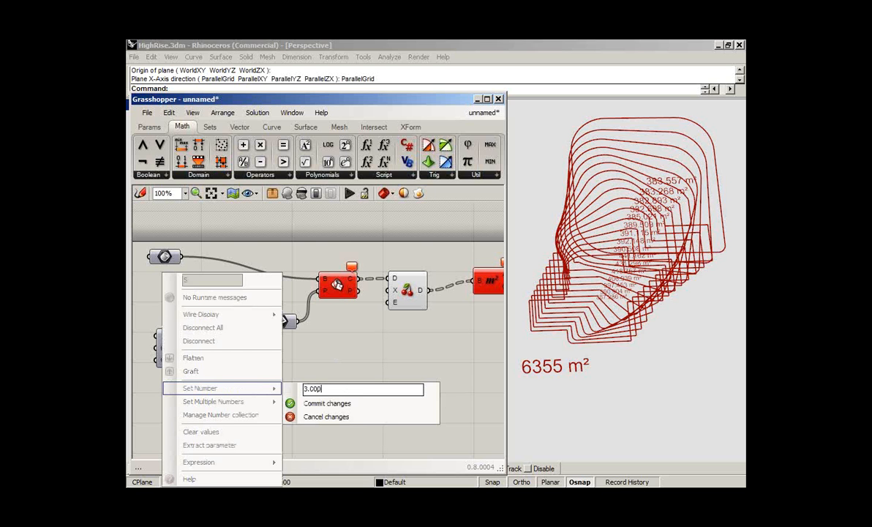
click(348, 408)
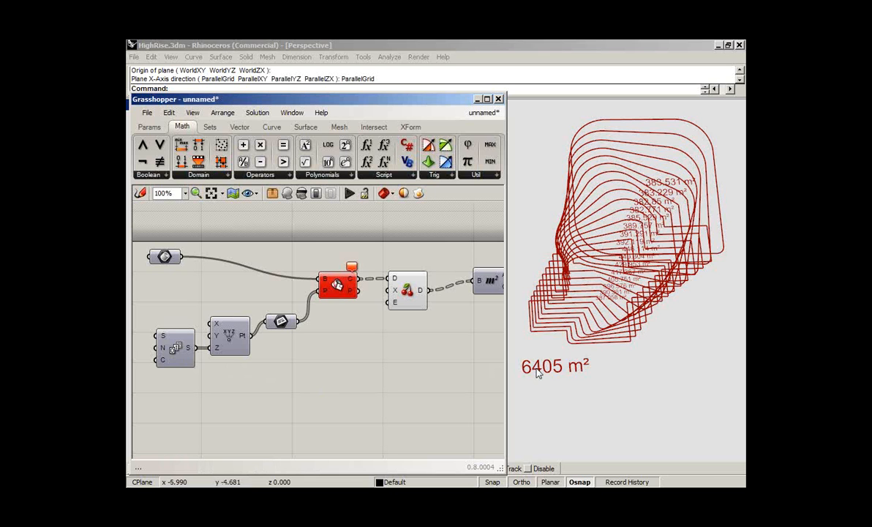
- Set the Series component's N step value to 3.9
right_click(158, 346)
double_click(349, 388)
text(3.9)
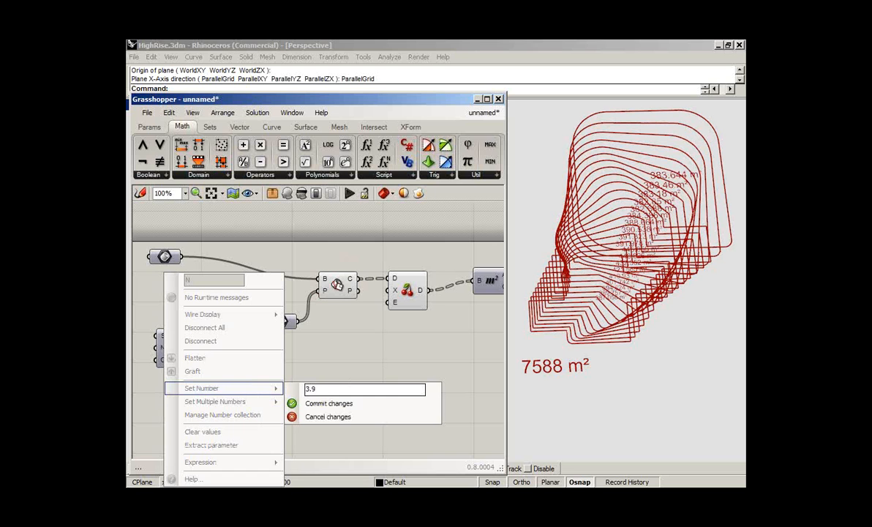
click(363, 349)
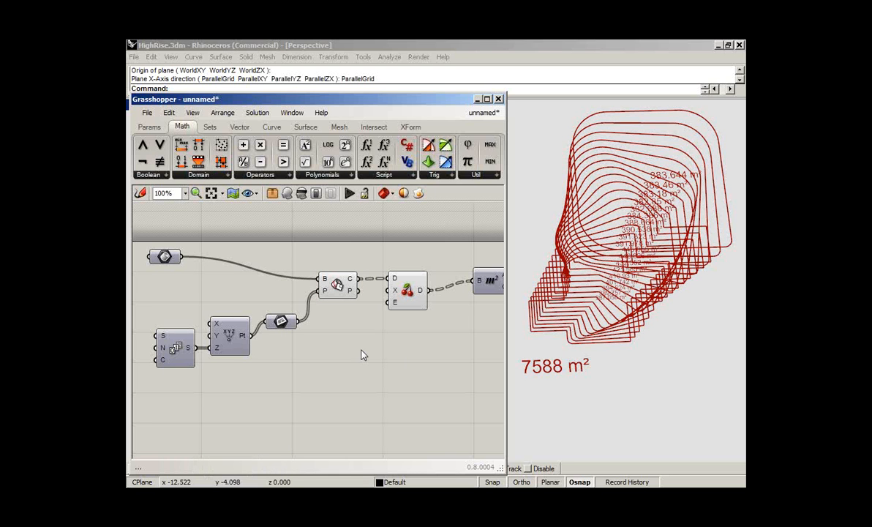
- Widen the Grasshopper window and turn off the preview of the section component and everything downstream
drag(505, 359, 619, 359)
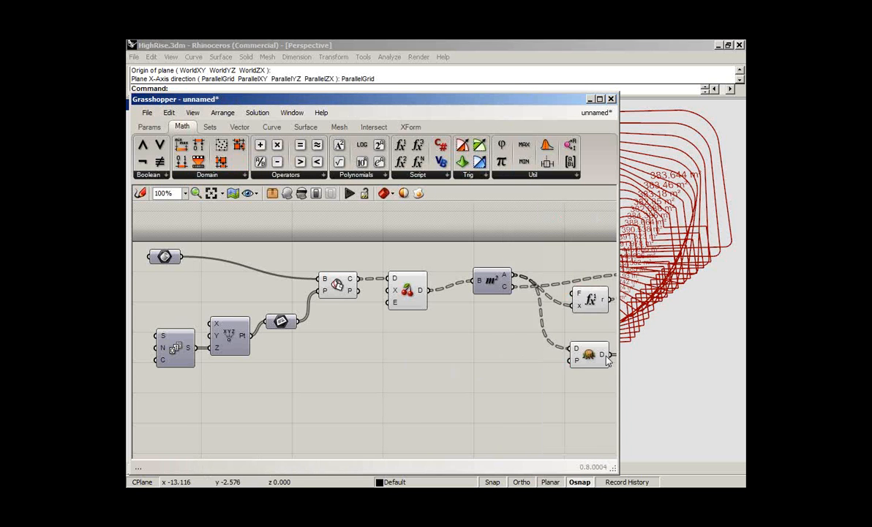
right_drag(614, 309, 367, 310)
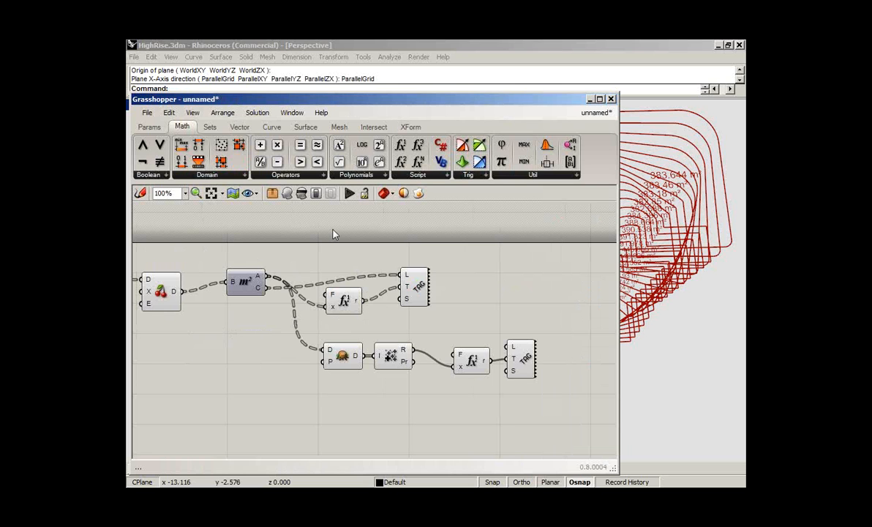
right_drag(207, 317, 323, 308)
ctrl+right_drag(323, 307, 355, 353)
drag(507, 371, 263, 236)
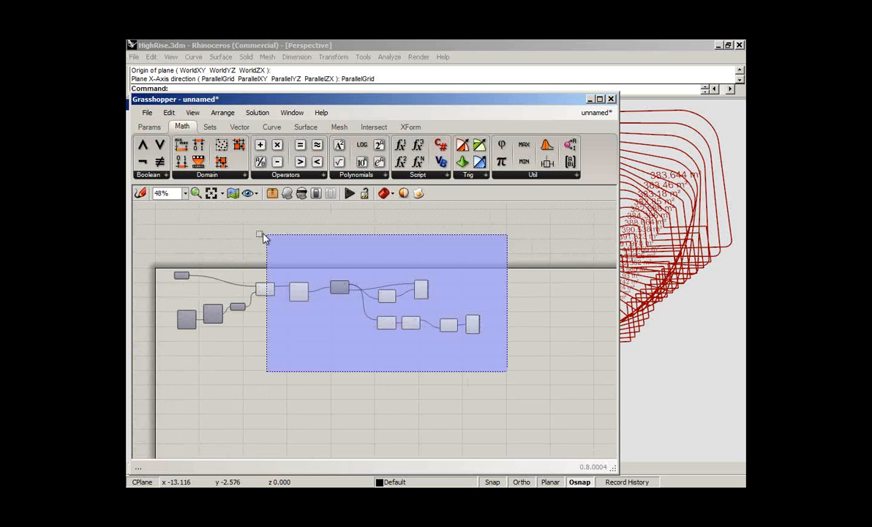
- Turn on the preview of the Series, Point XYZ and Plane components, and narrow the Grasshopper window to show their planes in the viewport
drag(229, 348, 182, 304)
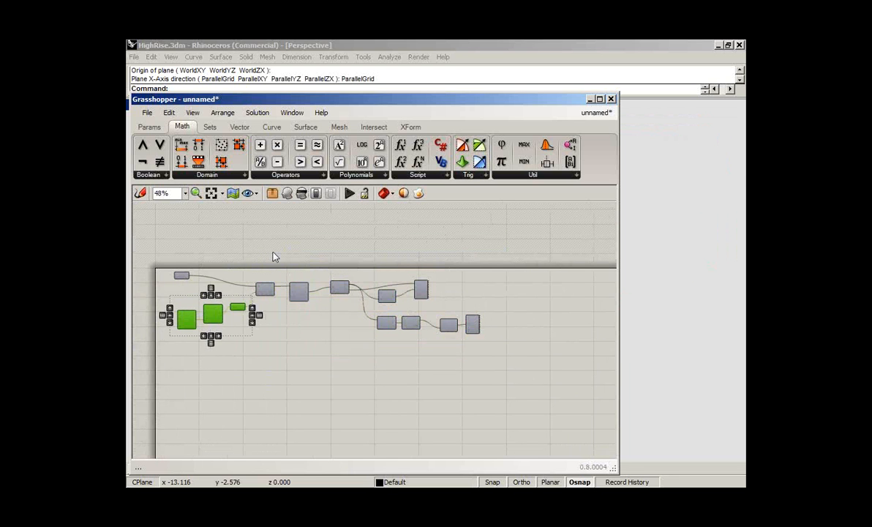
click(335, 247)
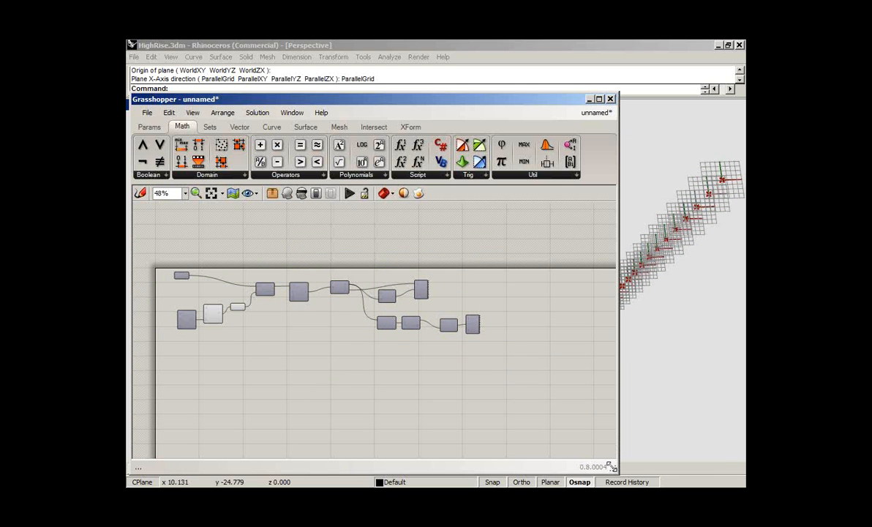
drag(610, 466, 469, 440)
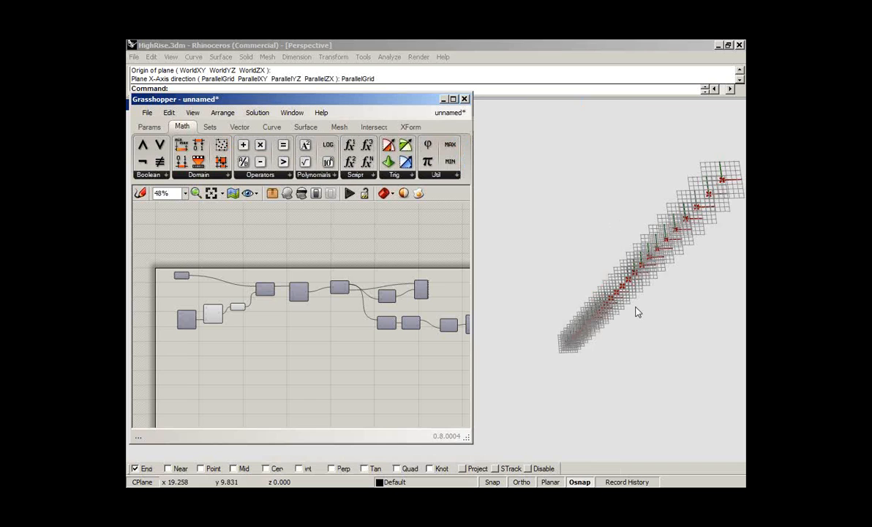
right_drag(637, 313, 634, 233)
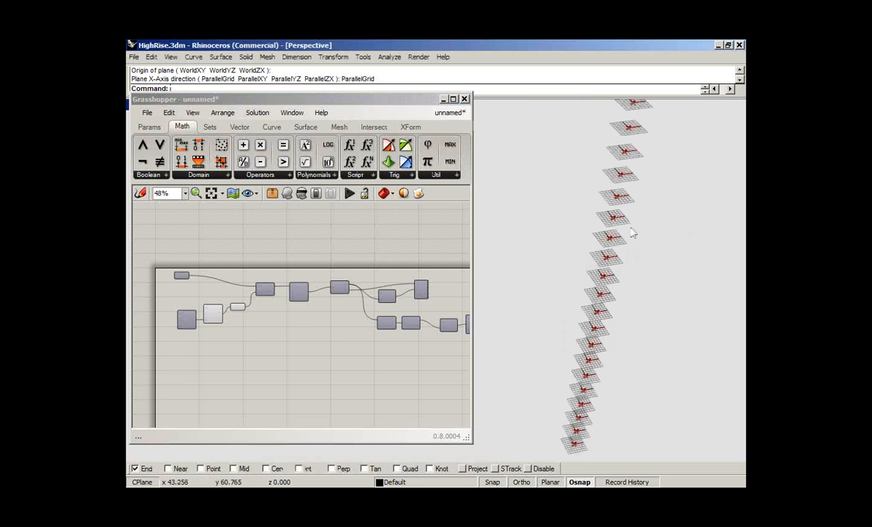
- Add a panel below the Series component, connect the Series output to it, and enlarge it to list more values
click(206, 235)
scroll(206, 235, up, 4)
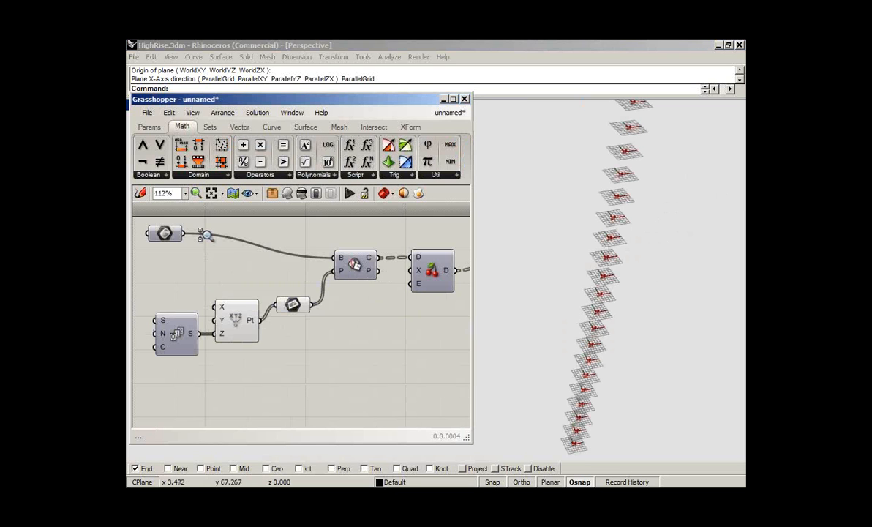
shift+right_drag(588, 383, 586, 362)
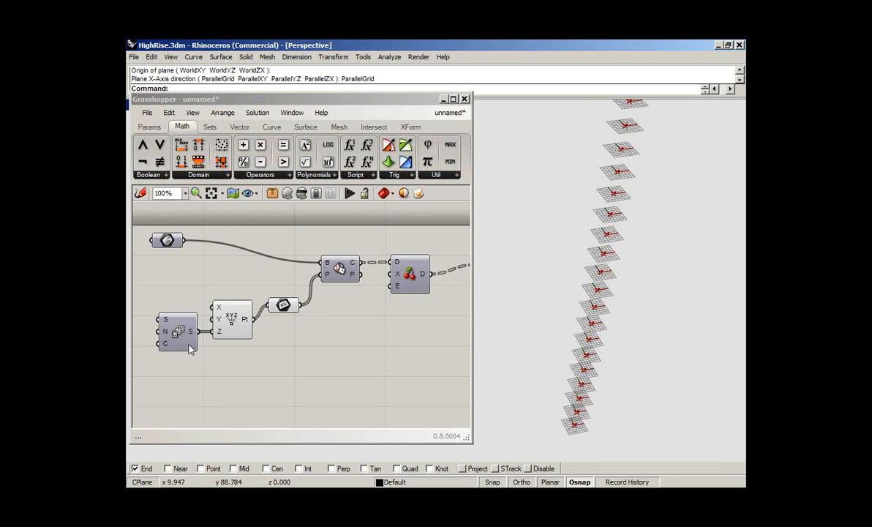
mouse_move(188, 349)
click(149, 126)
drag(374, 162, 267, 395)
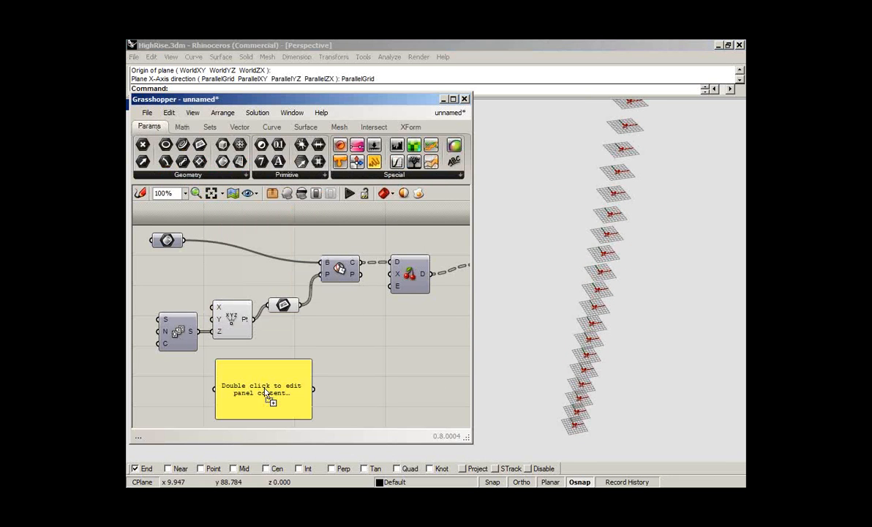
right_drag(262, 383, 290, 334)
drag(225, 283, 241, 339)
right_drag(290, 328, 325, 287)
drag(319, 328, 311, 414)
right_drag(277, 311, 277, 322)
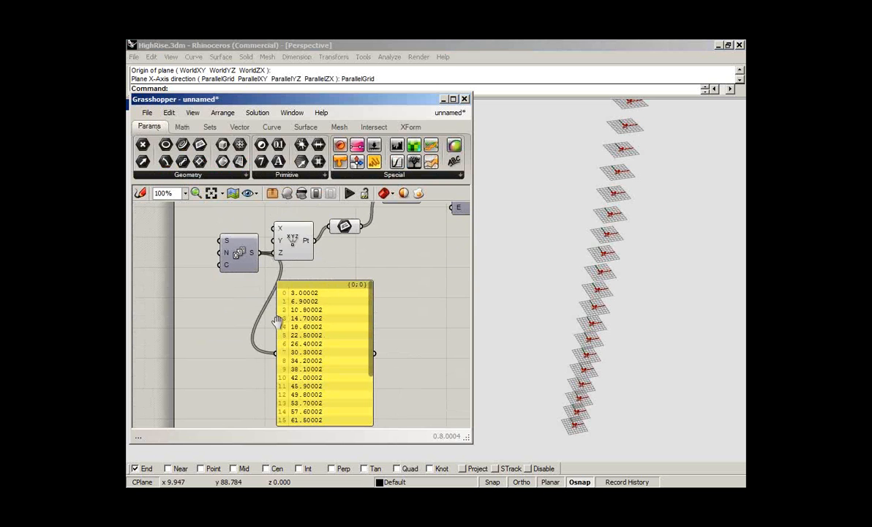
- Set the Series component's N step value to 4
scroll(237, 257, up, 2)
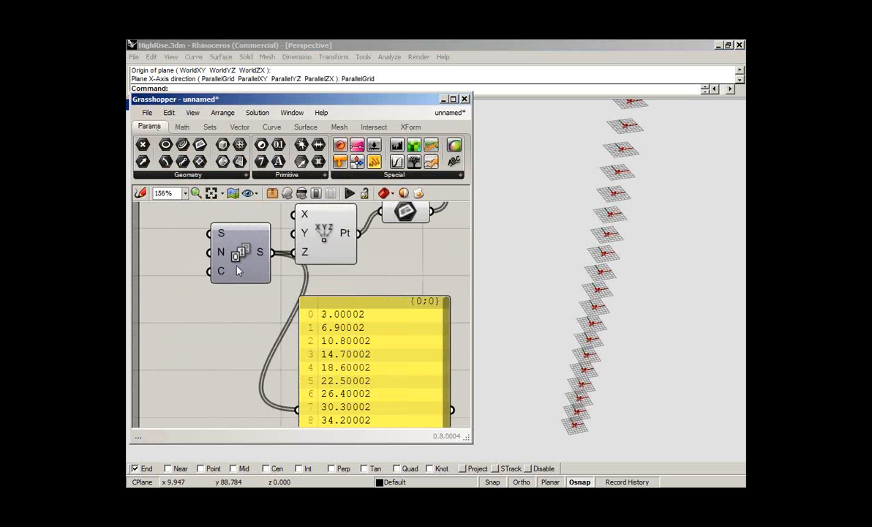
scroll(236, 269, up, 3)
right_drag(240, 254, 246, 304)
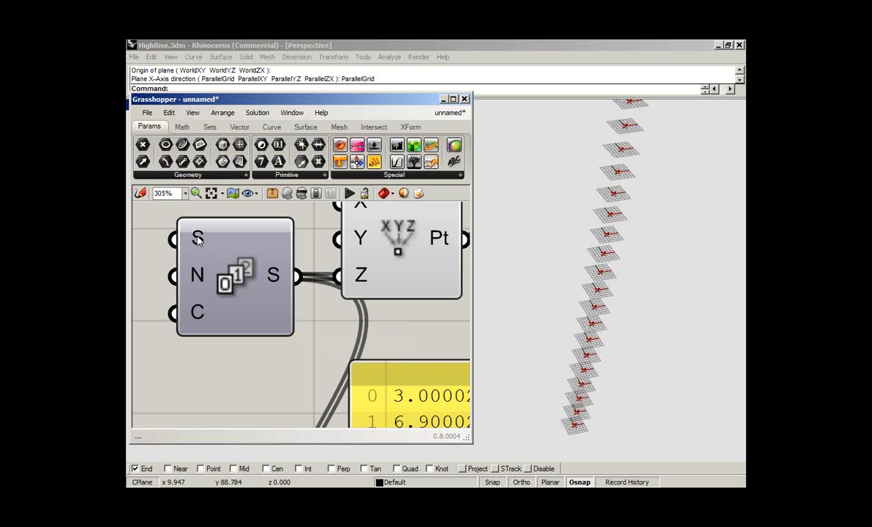
mouse_move(197, 241)
mouse_move(197, 274)
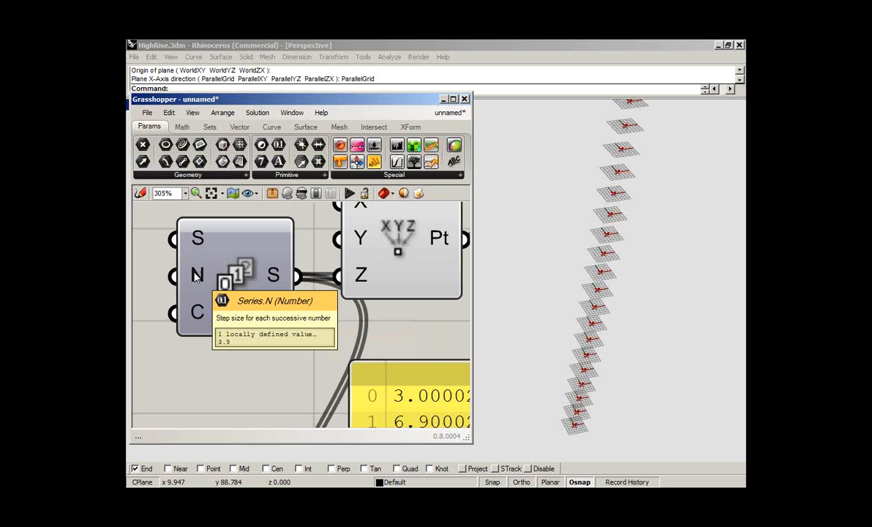
right_click(196, 274)
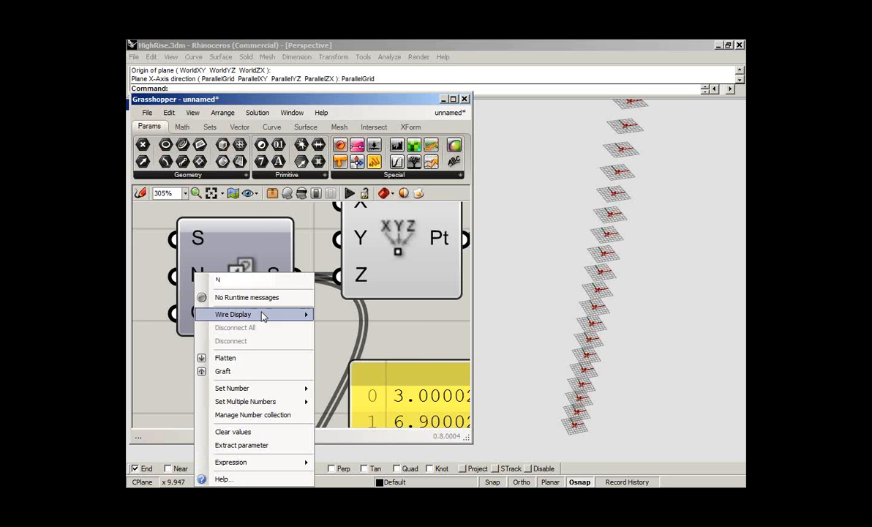
mouse_move(249, 388)
click(359, 389)
text(4)
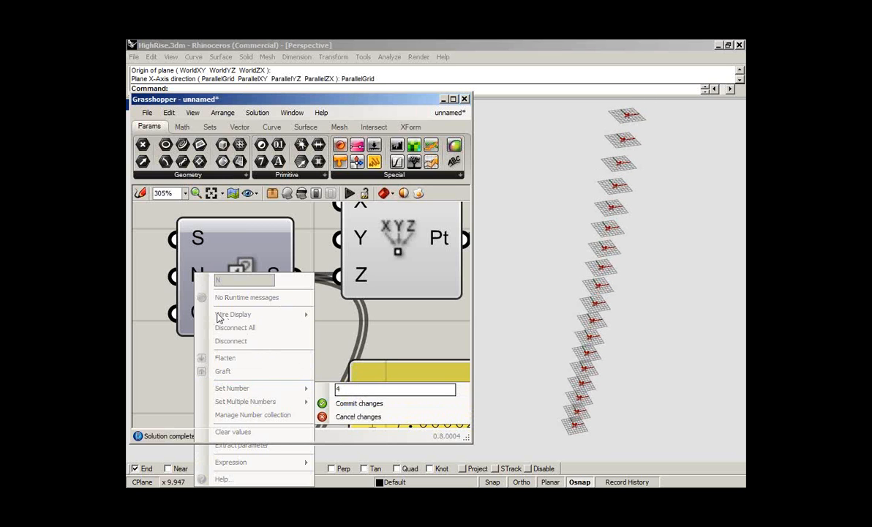
key(Return)
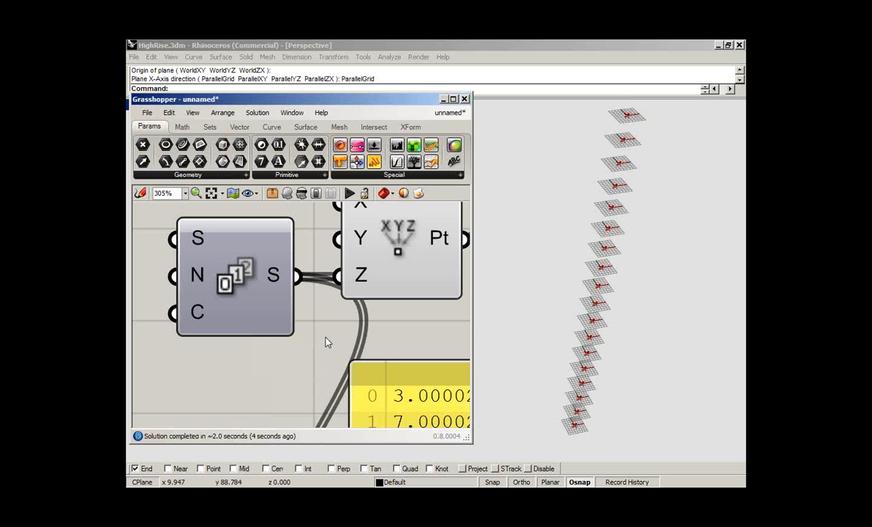
- Examine the floor heights listed in the panel, from the first entry through to the last
right_drag(284, 278, 267, 255)
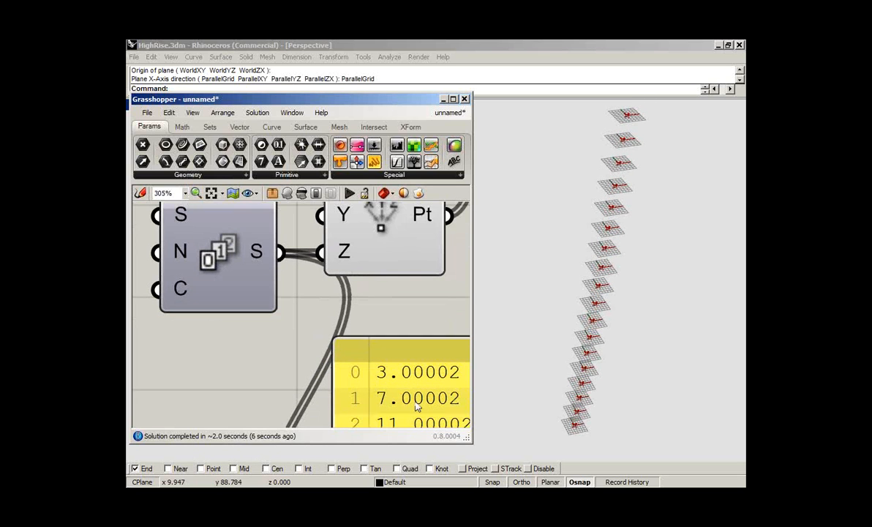
right_drag(415, 395, 261, 267)
scroll(260, 267, down, 2)
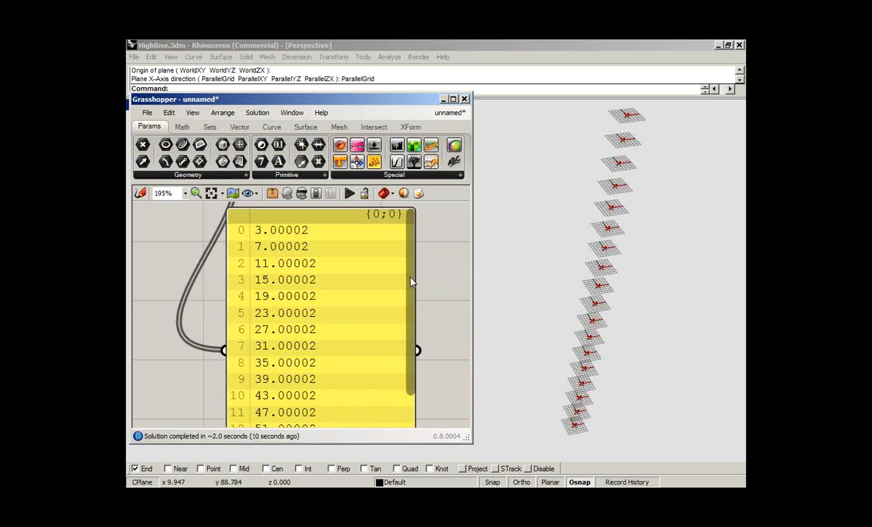
drag(410, 279, 414, 378)
right_drag(410, 381, 394, 297)
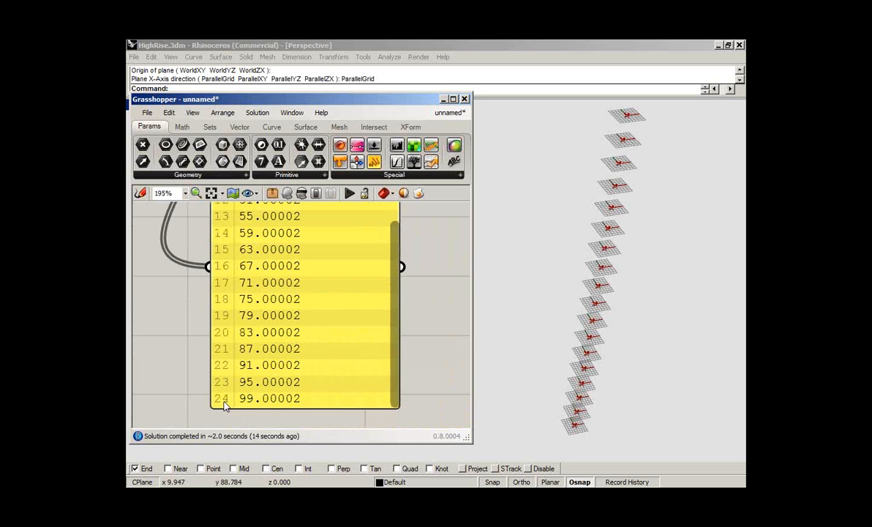
right_drag(391, 293, 397, 305)
drag(401, 362, 400, 284)
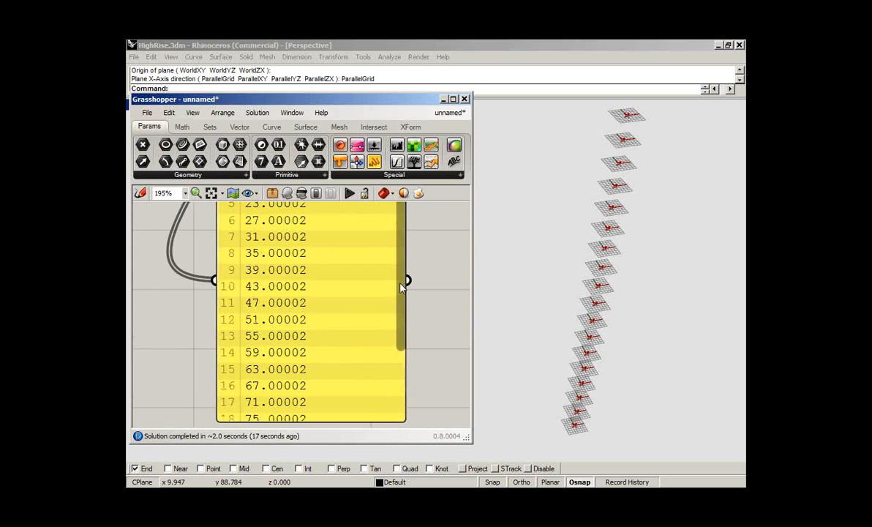
scroll(311, 238, up, 1)
right_drag(311, 238, 313, 297)
right_drag(290, 235, 366, 337)
- Move the Series component slightly lower and set the Point XYZ component's X coordinate to -5
click(230, 298)
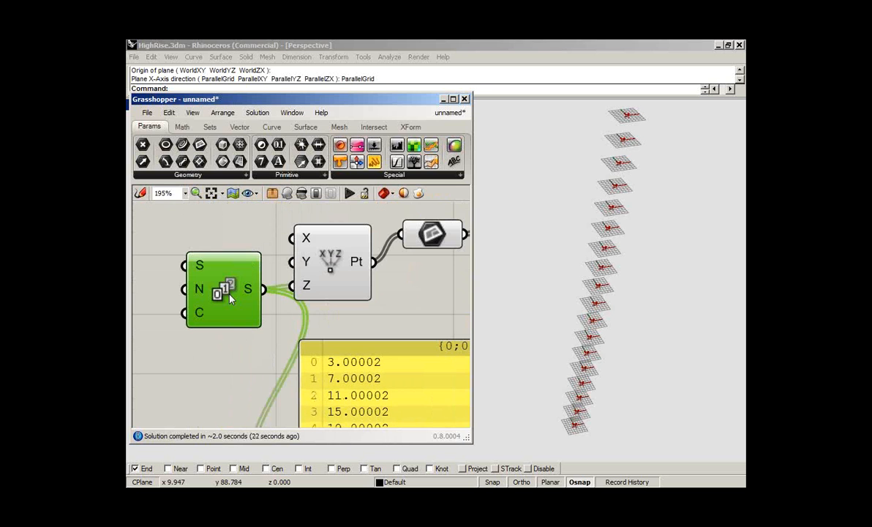
drag(229, 299, 221, 317)
click(336, 270)
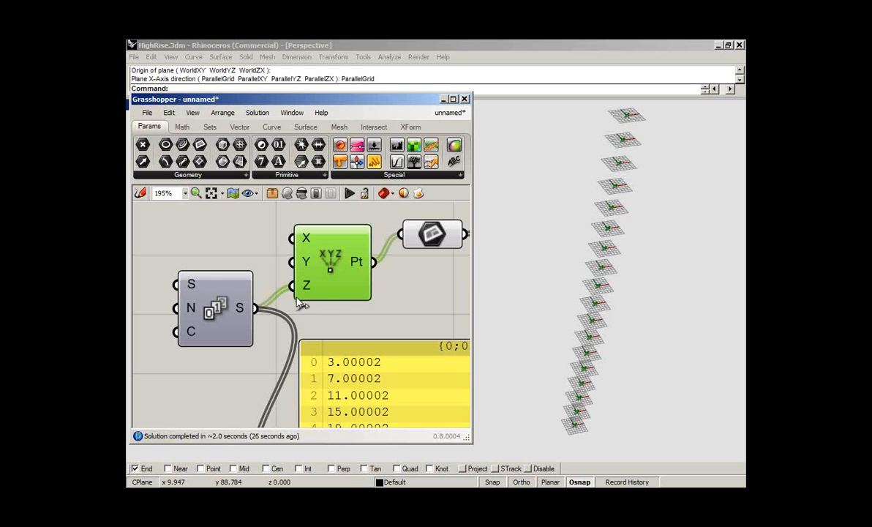
mouse_move(306, 245)
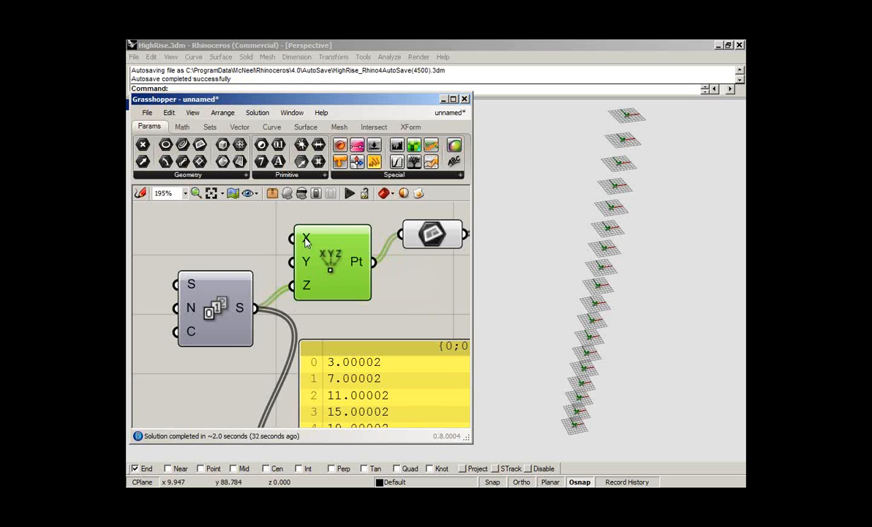
right_click(306, 243)
mouse_move(380, 354)
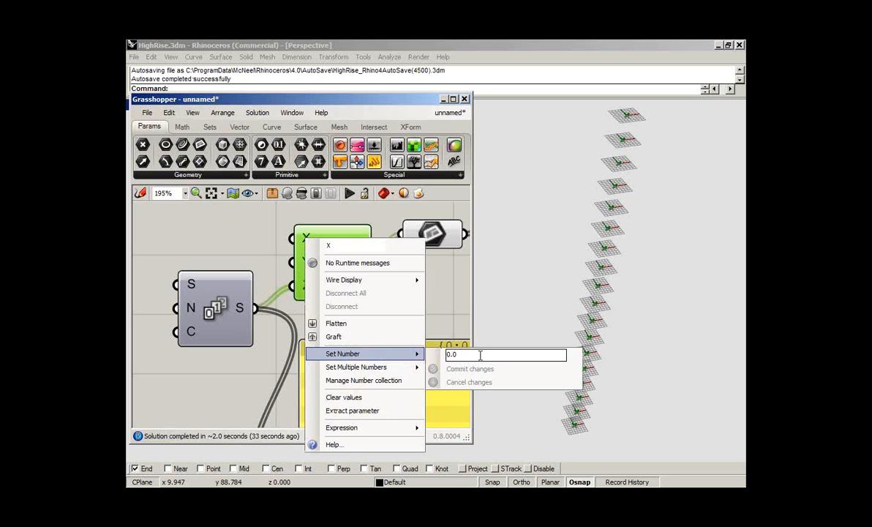
key(BackSpace)
key(BackSpace)
key(BackSpace)
text(-5)
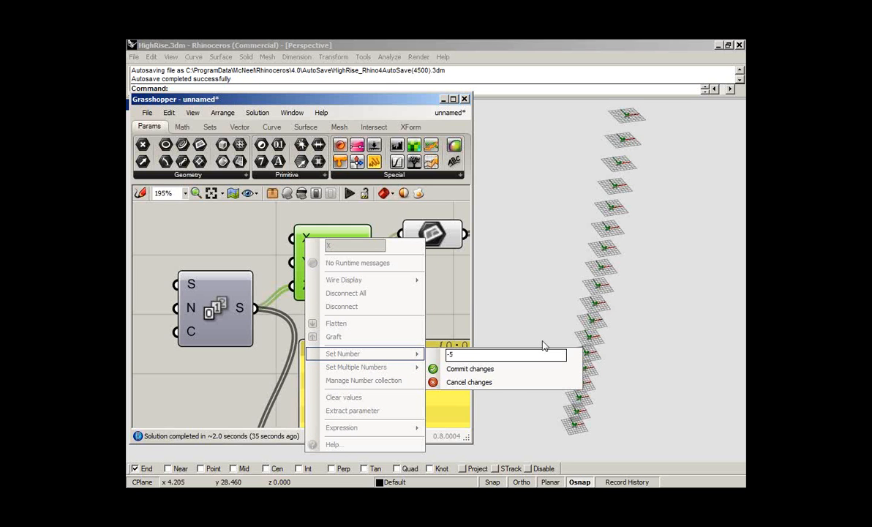
text(.)
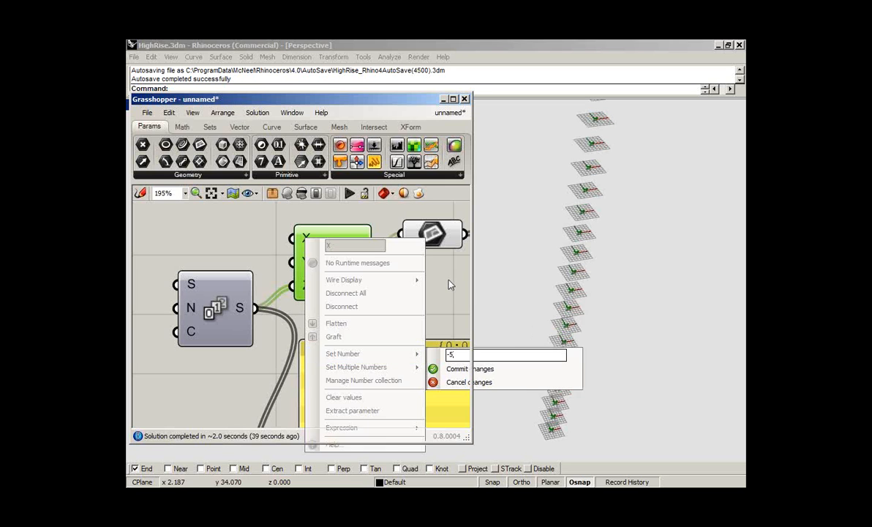
click(464, 368)
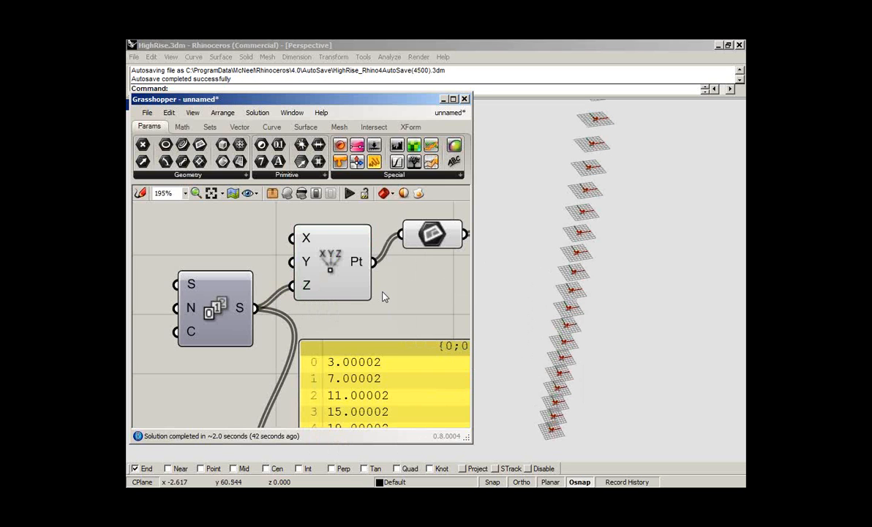
- Examine the Point XYZ and Plane components' data and inspect the resulting planes in the perspective view
click(333, 289)
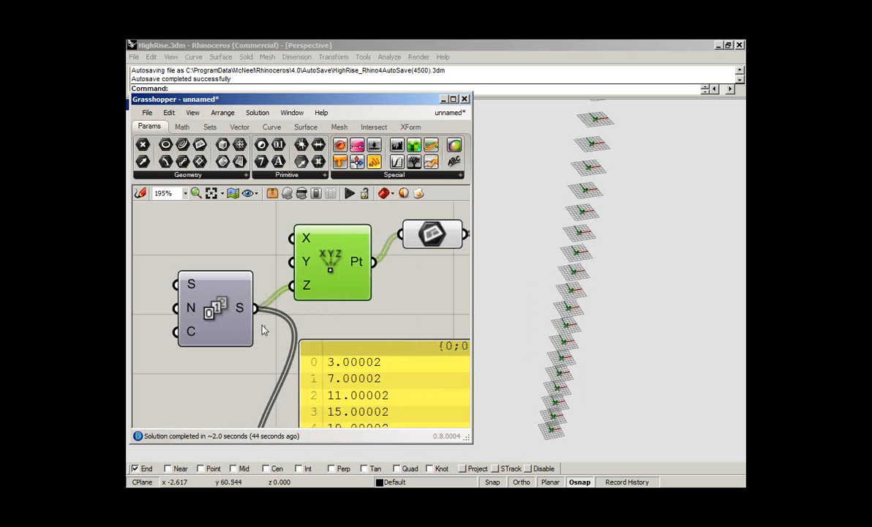
right_drag(415, 281, 336, 322)
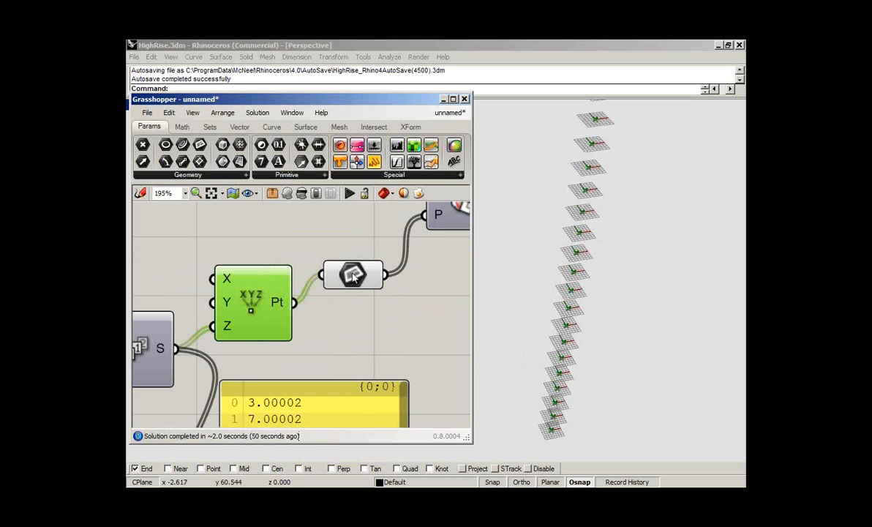
mouse_move(354, 276)
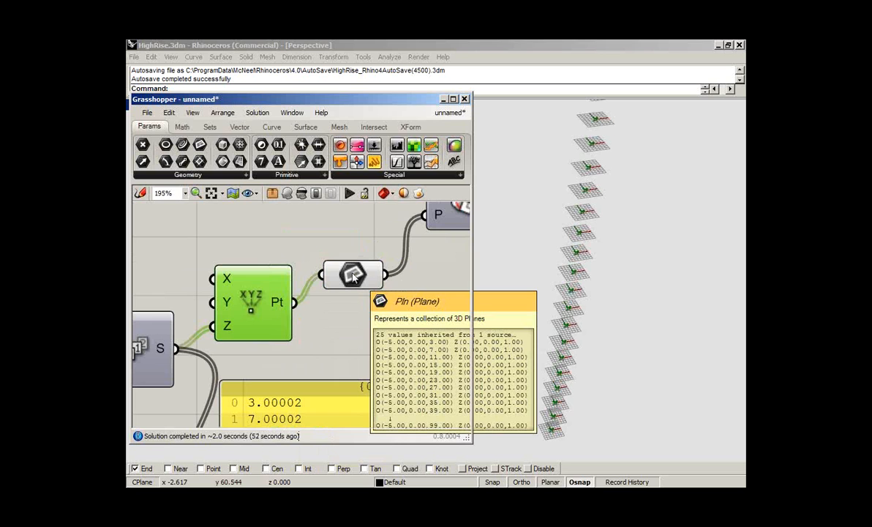
click(353, 275)
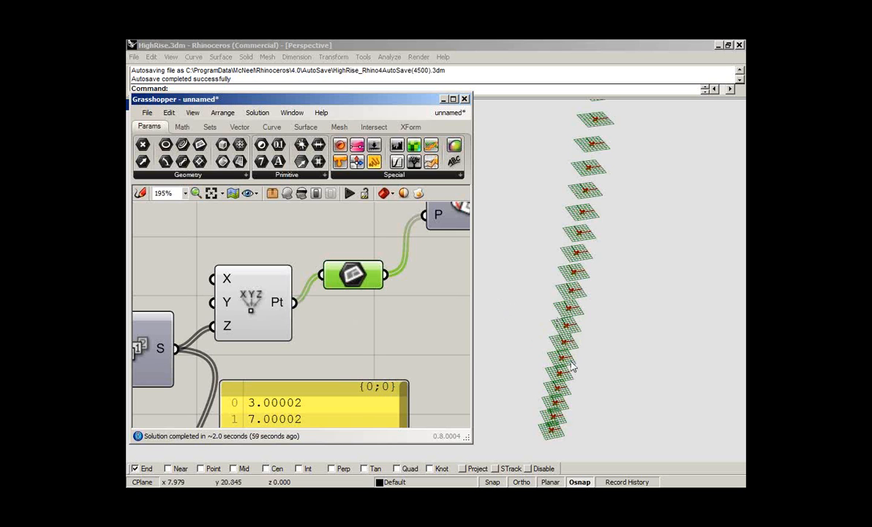
right_drag(572, 365, 618, 292)
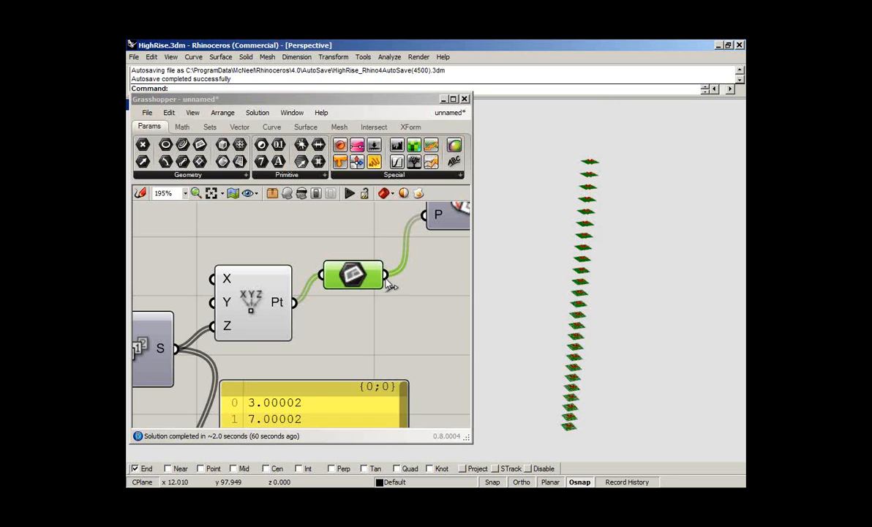
click(404, 307)
right_drag(415, 269, 346, 321)
right_drag(549, 289, 584, 250)
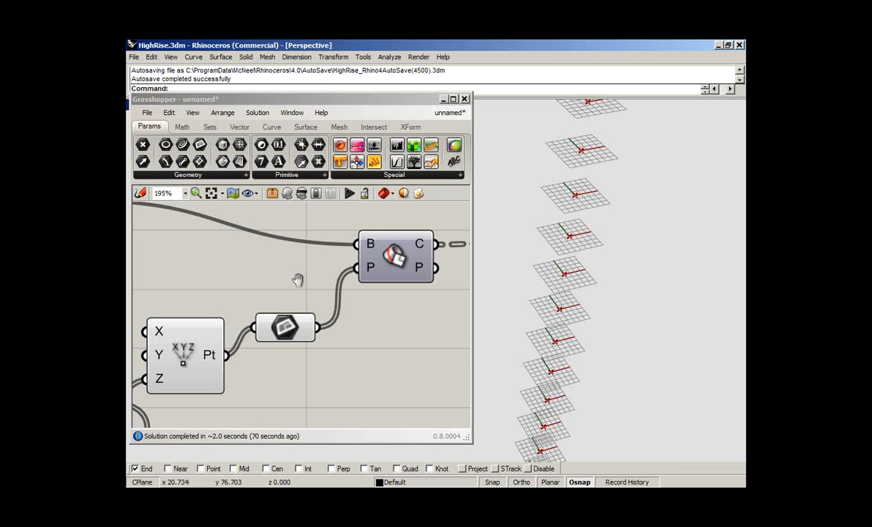
scroll(301, 286, down, 3)
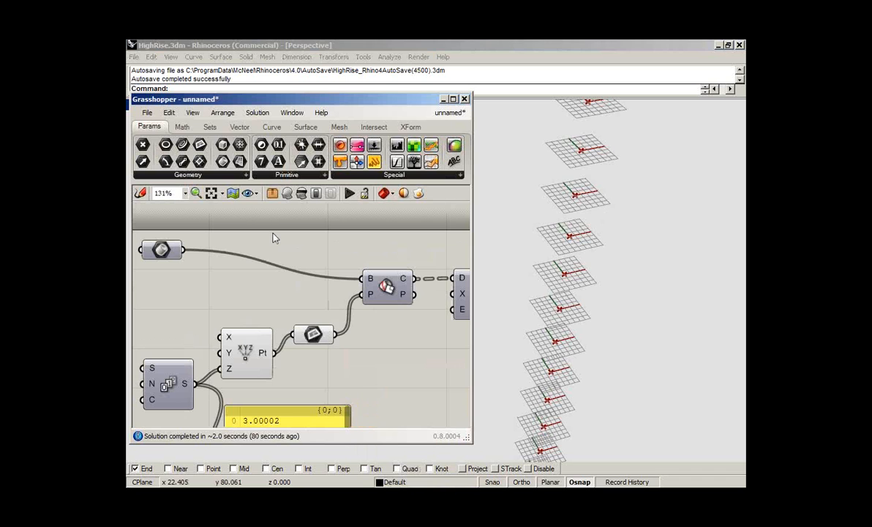
- Look through the available plane components and connect the Point XYZ output directly to the section component's P input, bypassing the Plane parameter
click(235, 128)
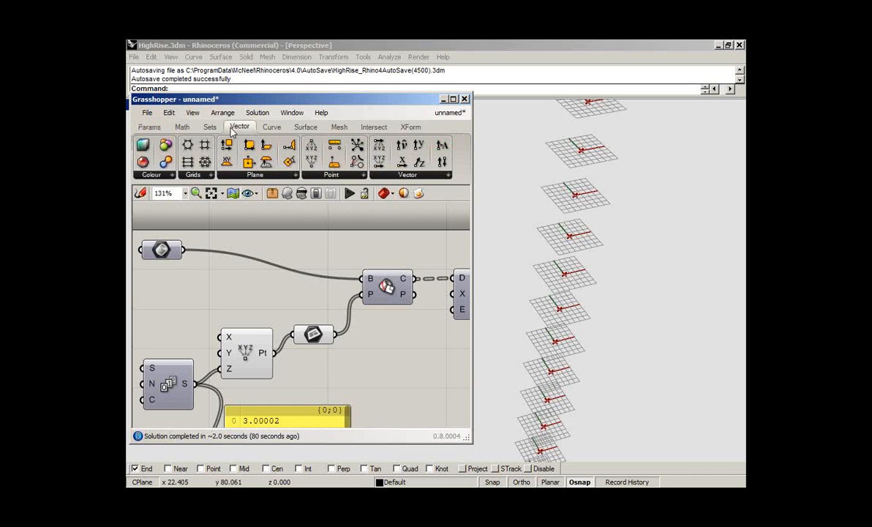
click(273, 176)
mouse_move(313, 334)
drag(275, 353, 354, 300)
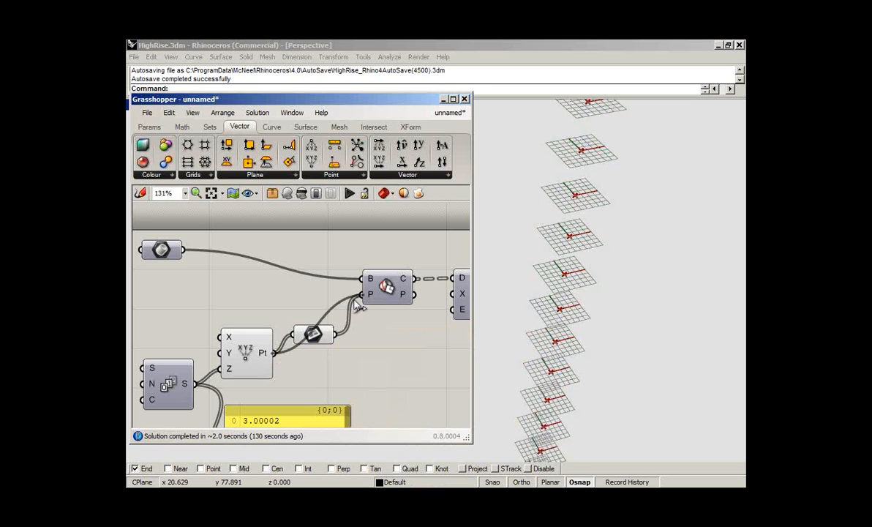
click(317, 334)
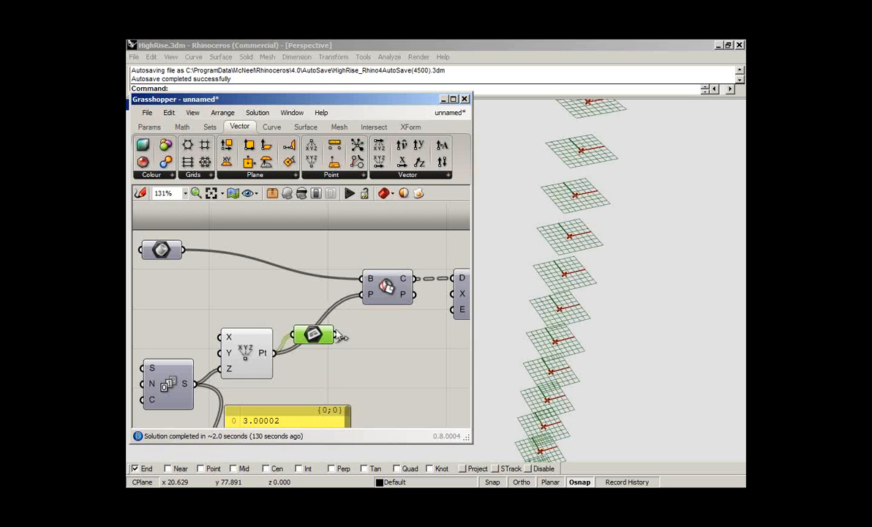
- Delete the Plane parameter and turn on the section component's preview to display the floor curves
key(Delete)
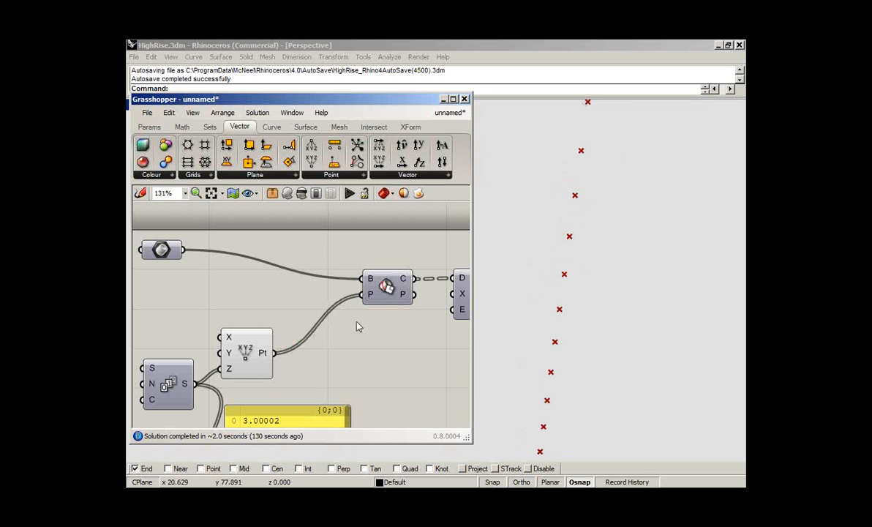
click(388, 288)
drag(388, 288, 346, 310)
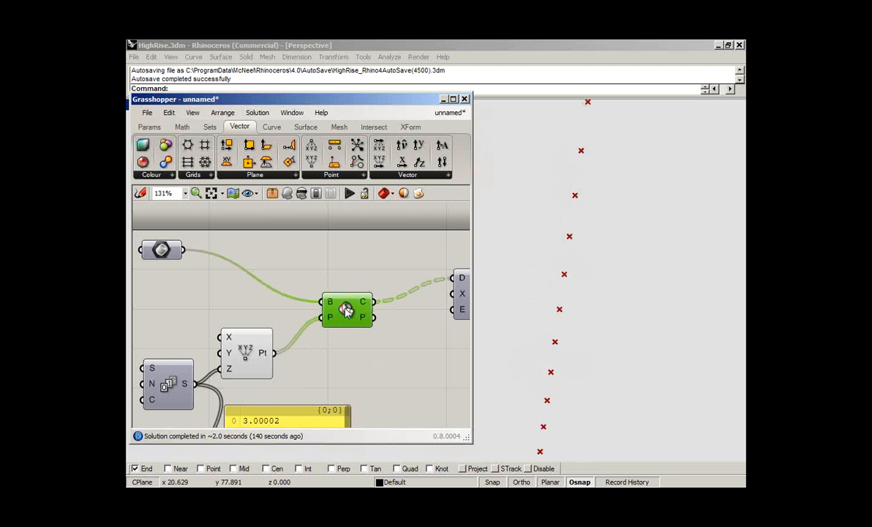
right_click(346, 310)
click(379, 292)
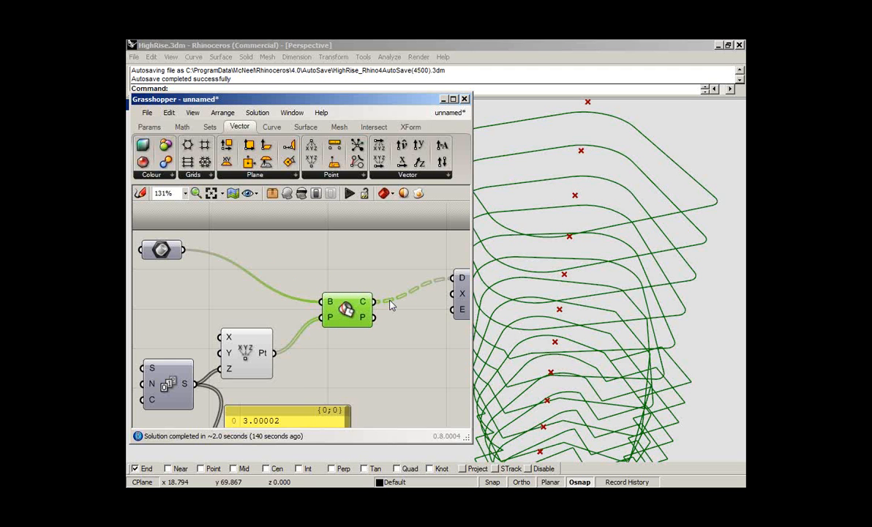
click(361, 354)
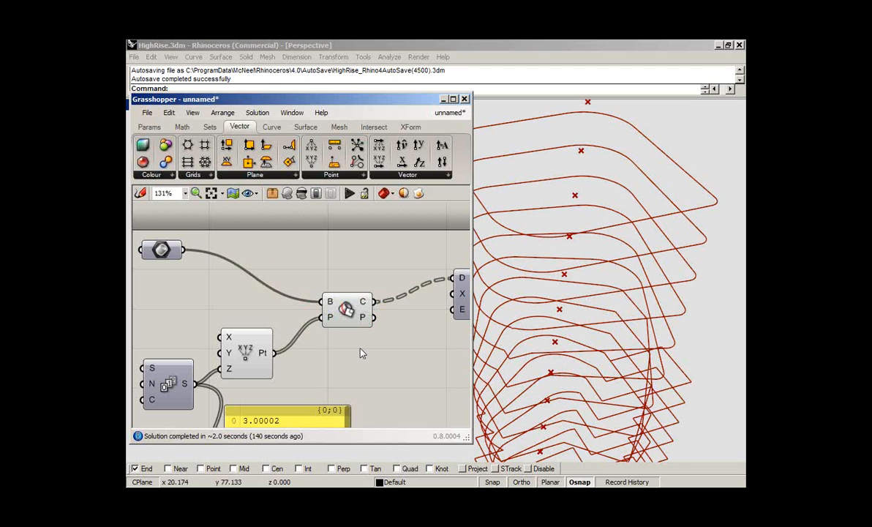
right_drag(527, 293, 568, 293)
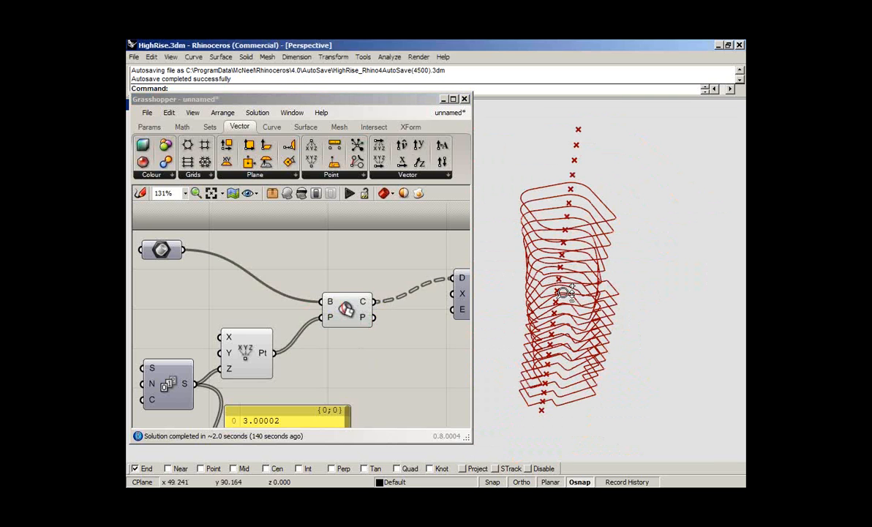
- Hide the Point XYZ preview and insert a Plane parameter between its output and the section component's P input
right_click(247, 354)
click(291, 289)
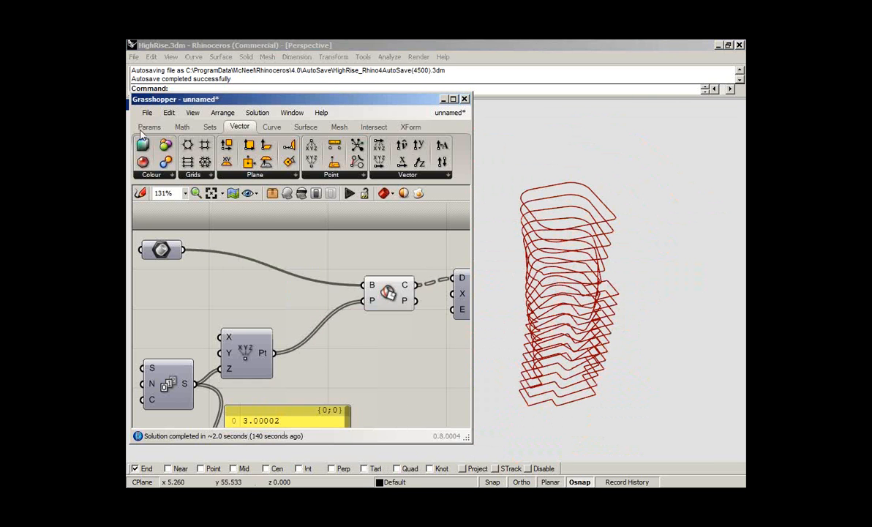
click(149, 128)
drag(200, 145, 275, 353)
drag(350, 337, 364, 300)
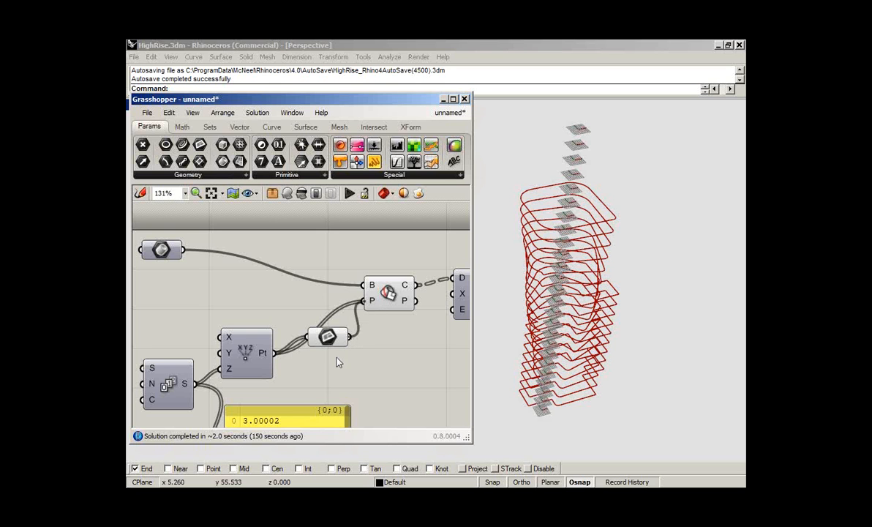
click(330, 336)
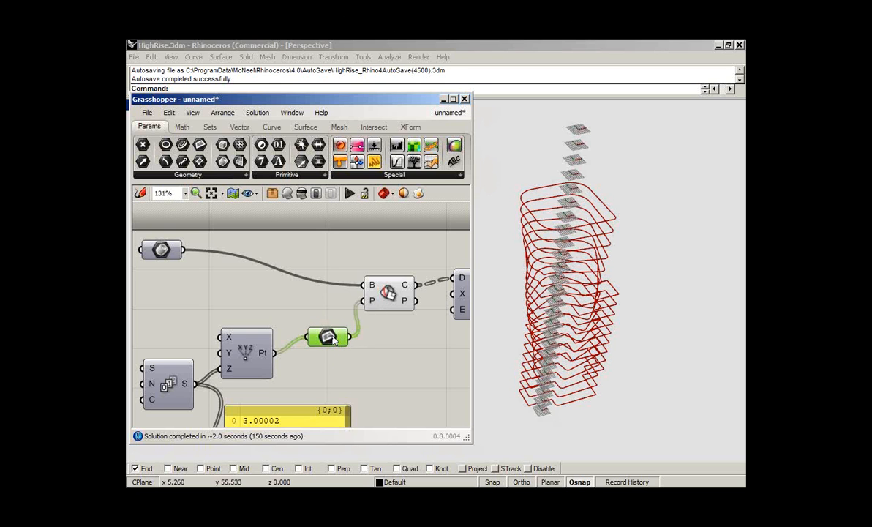
drag(333, 338, 325, 344)
click(364, 367)
- Widen the Grasshopper window slightly and try a preview plane radius of 2, followed by 20
drag(469, 438, 491, 442)
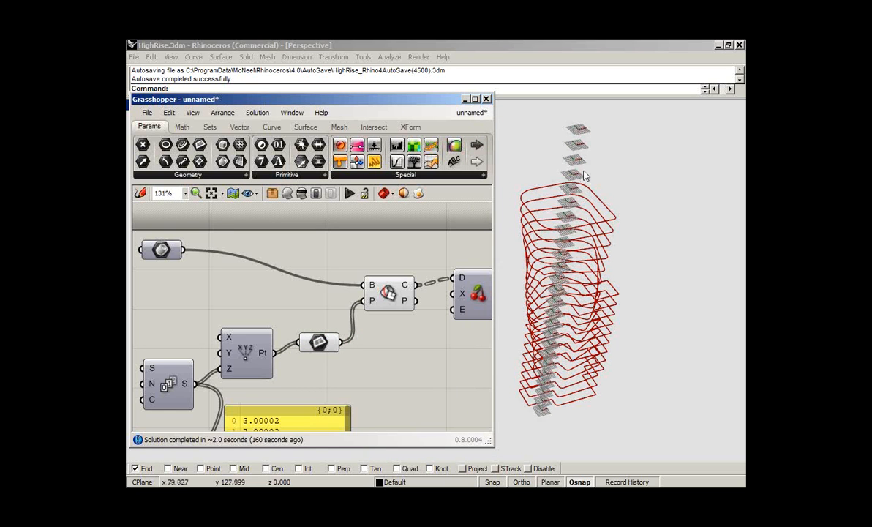
right_drag(585, 176, 583, 192)
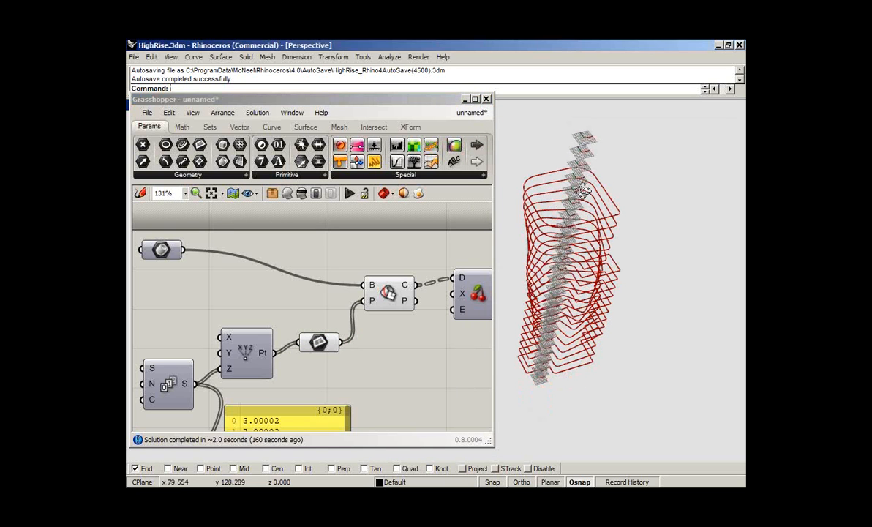
click(192, 113)
mouse_move(249, 366)
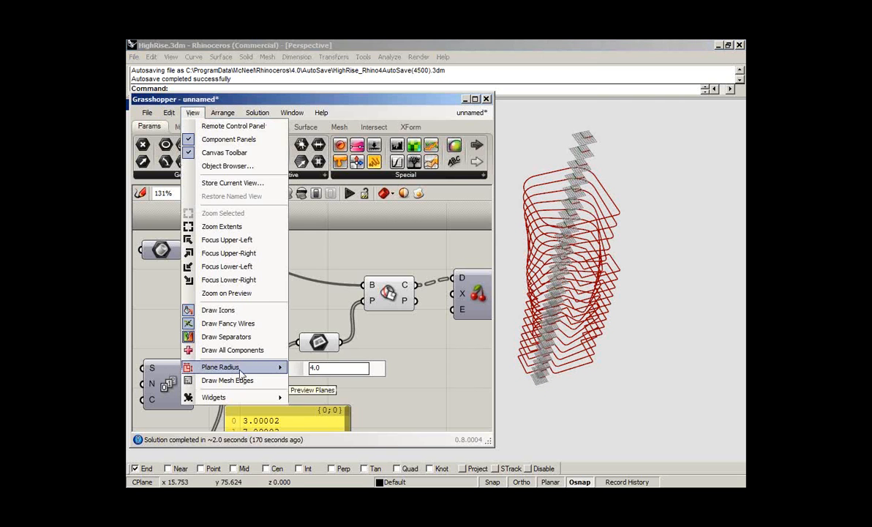
drag(319, 368, 294, 369)
text(2)
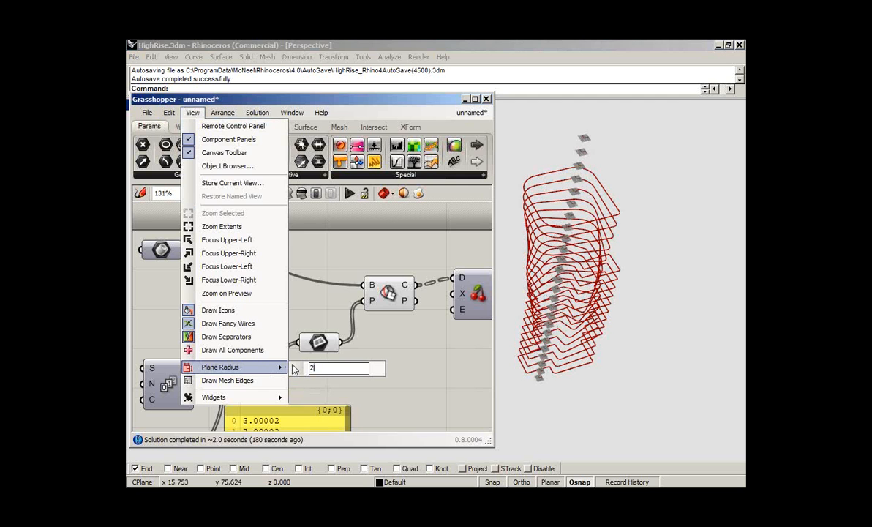
text(0)
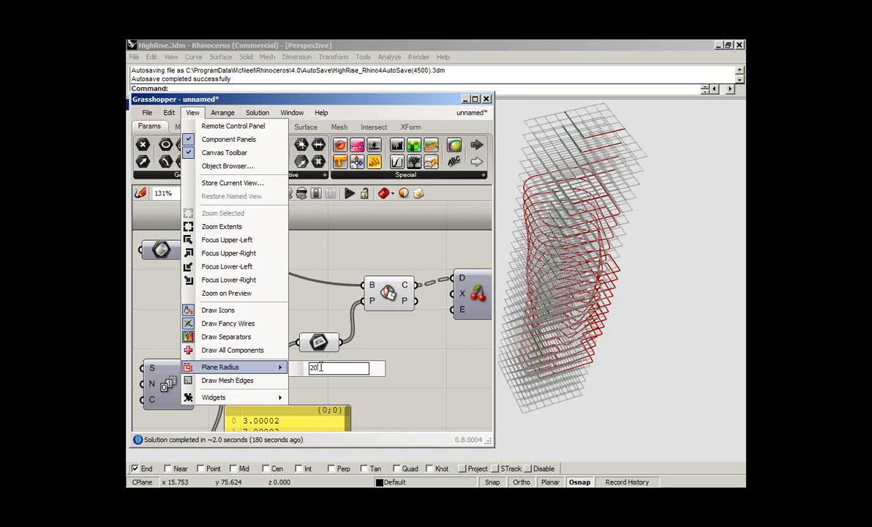
- Try a preview plane radius of 10000 and clear the value
key(BackSpace)
key(BackSpace)
text(10000)
key(BackSpace)
key(BackSpace)
key(BackSpace)
key(BackSpace)
key(BackSpace)
- Set the preview plane radius to 3
text(2)
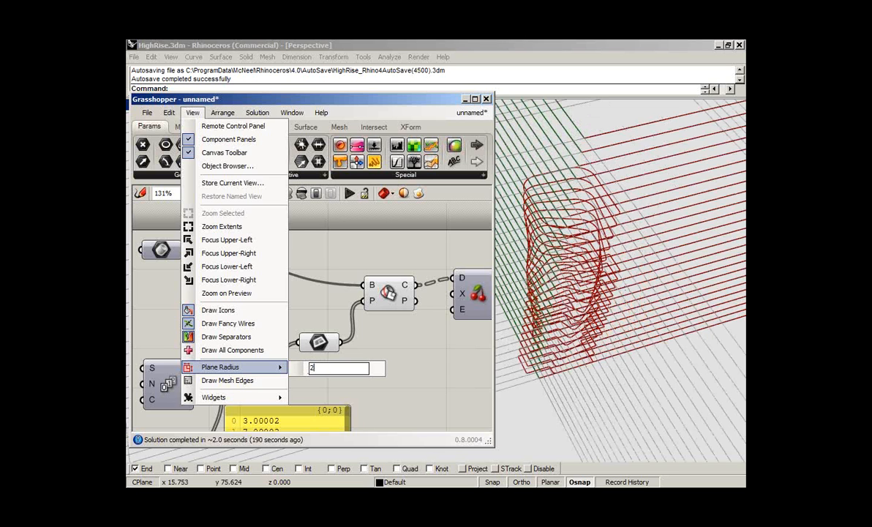
text(0)
key(BackSpace)
key(BackSpace)
text(3)
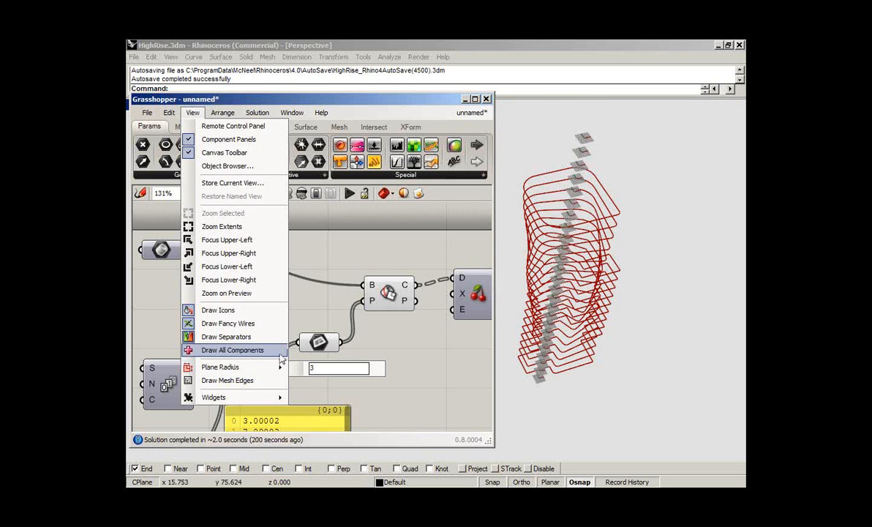
click(617, 278)
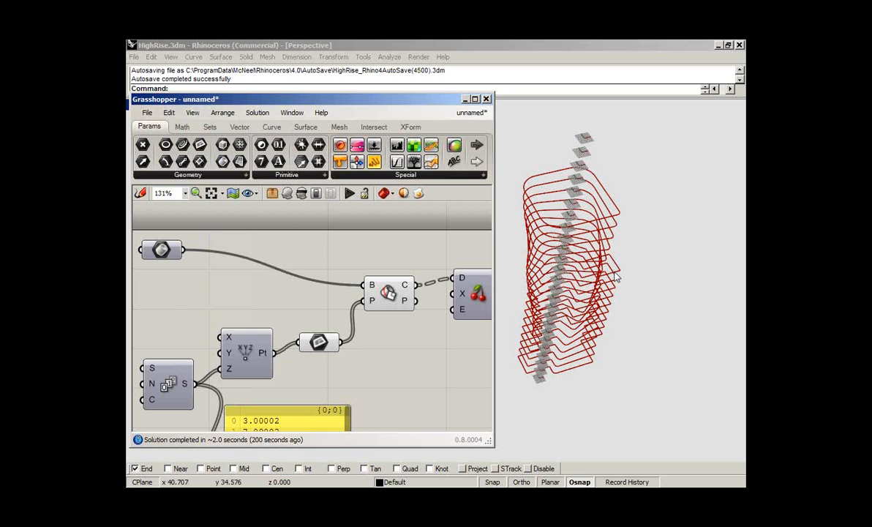
- Move the total area's function and text tag components closer to the Mass Addition component
right_drag(617, 278, 625, 280)
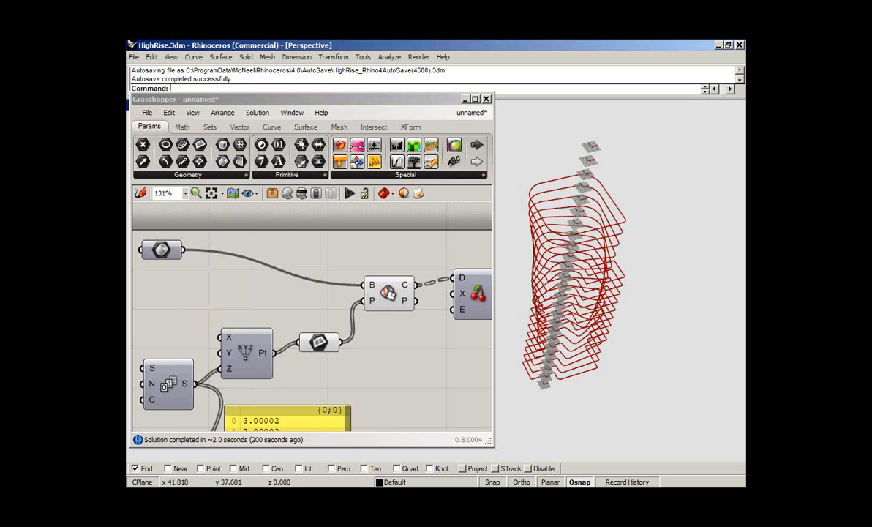
ctrl+right_drag(363, 311, 347, 289)
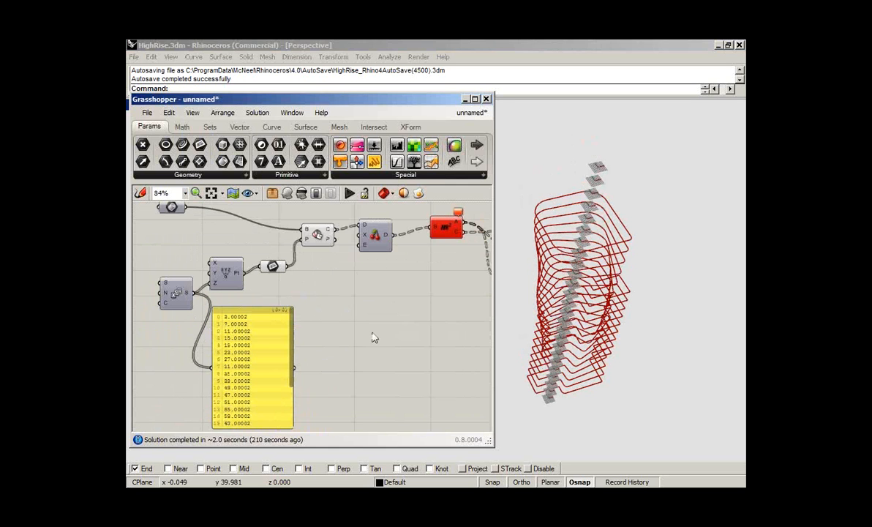
drag(489, 441, 497, 442)
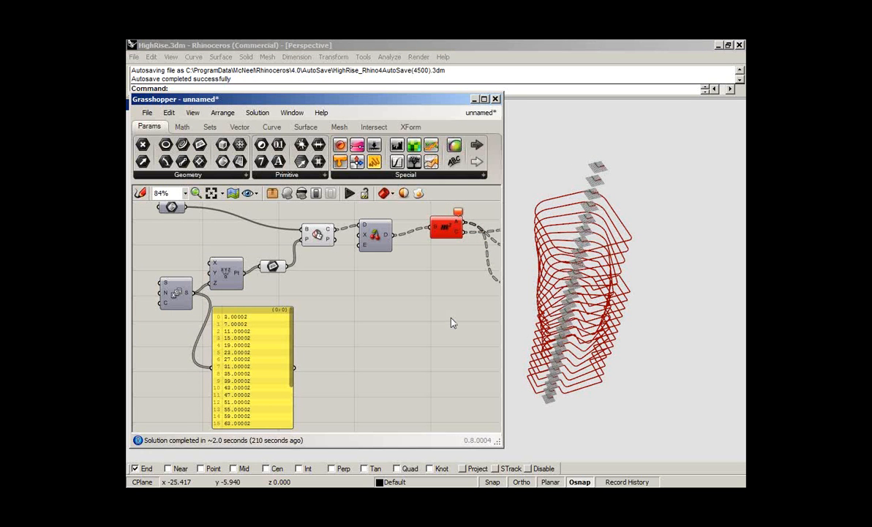
right_drag(451, 323, 226, 321)
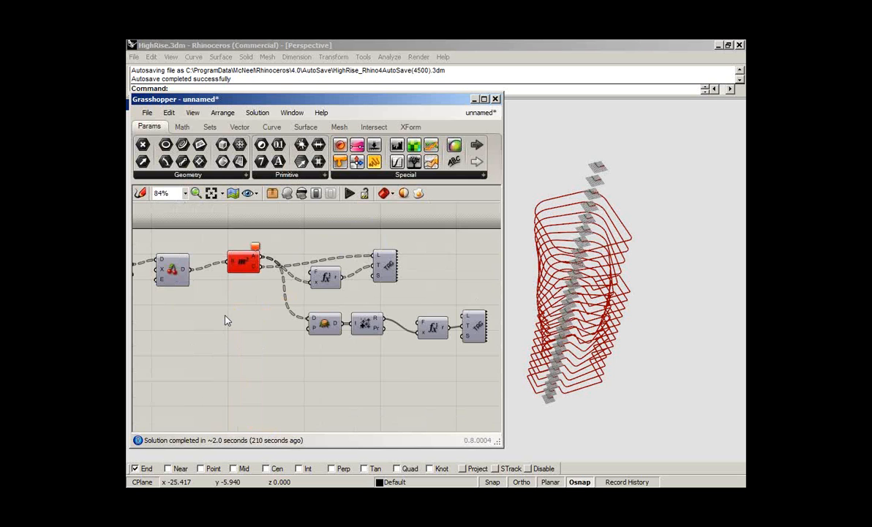
scroll(226, 320, up, 1)
drag(472, 333, 448, 318)
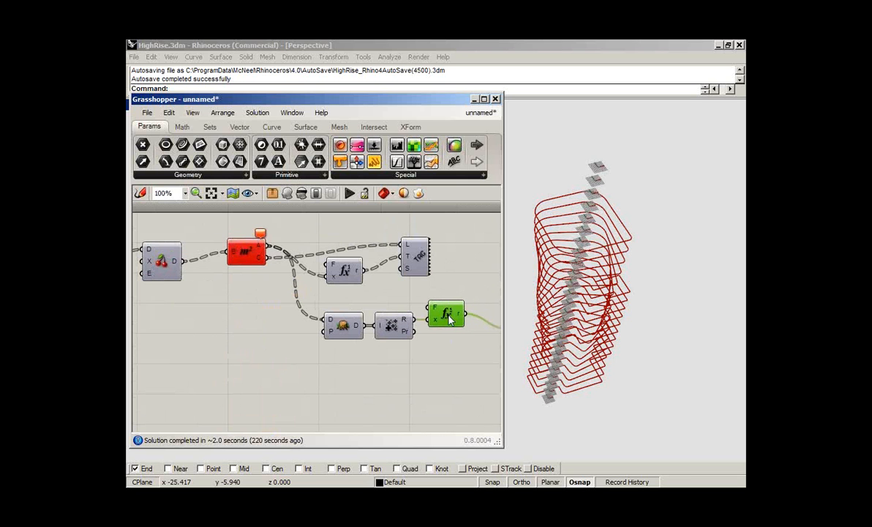
right_drag(449, 319, 351, 320)
drag(455, 341, 400, 312)
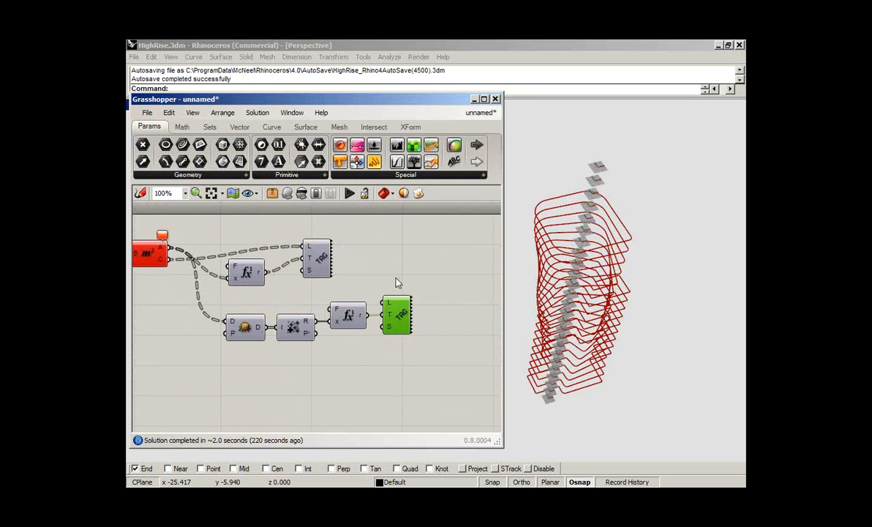
click(397, 282)
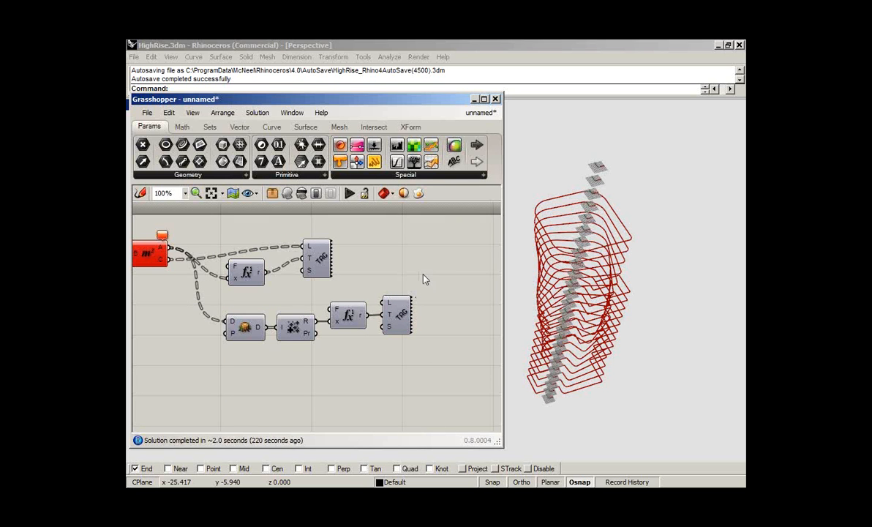
- Set the Series component's start value to 3.1
click(147, 257)
right_drag(163, 321, 310, 319)
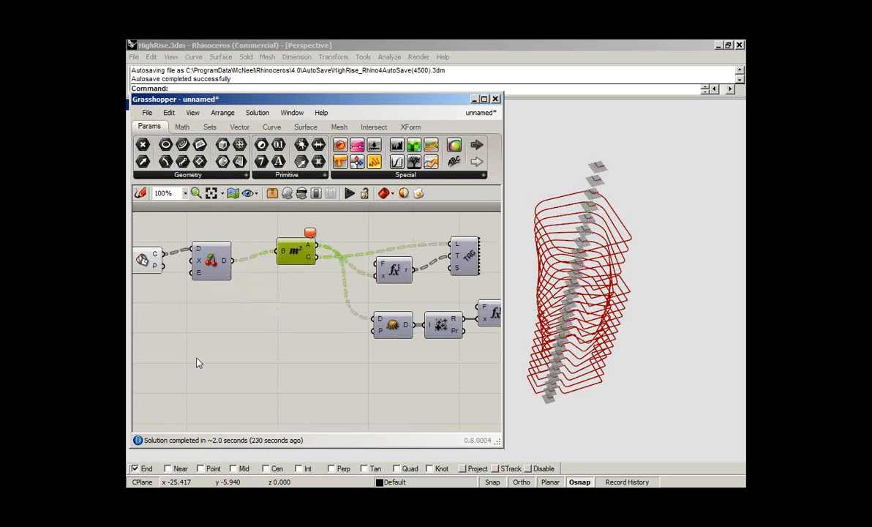
right_drag(197, 357, 444, 287)
right_click(208, 249)
mouse_move(278, 363)
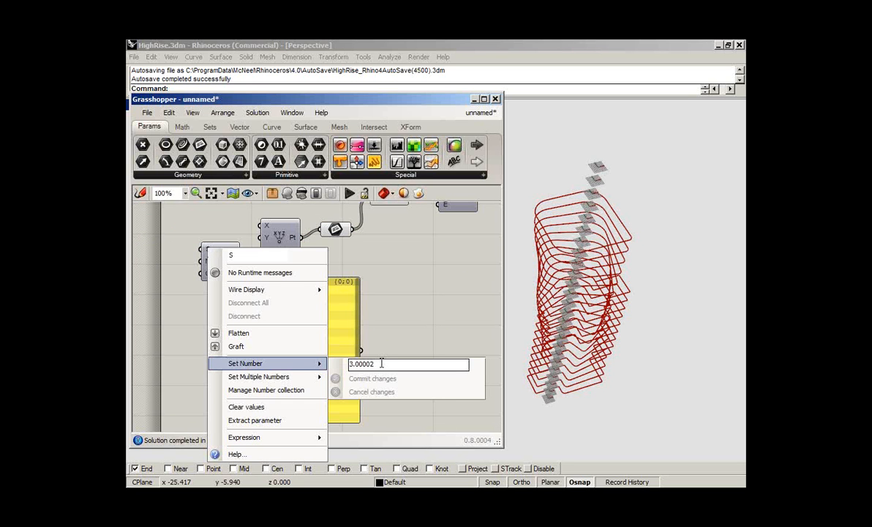
drag(381, 363, 347, 364)
text(3.1)
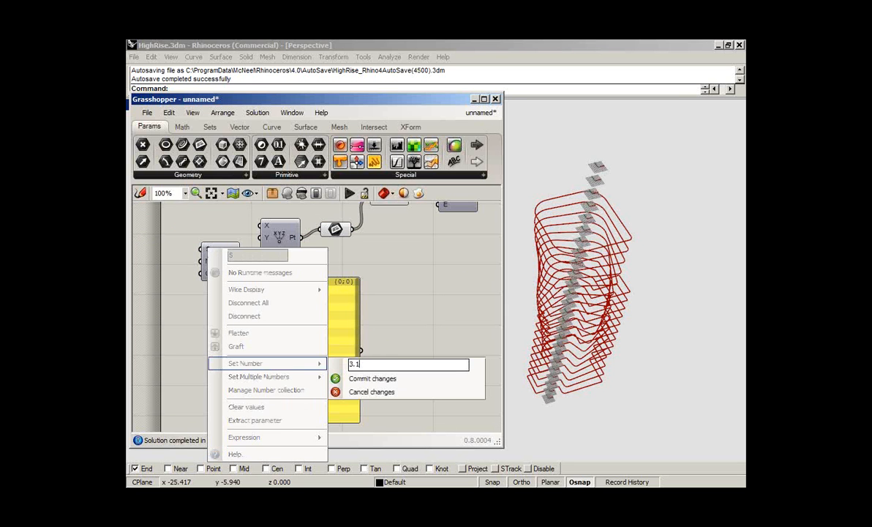
key(Return)
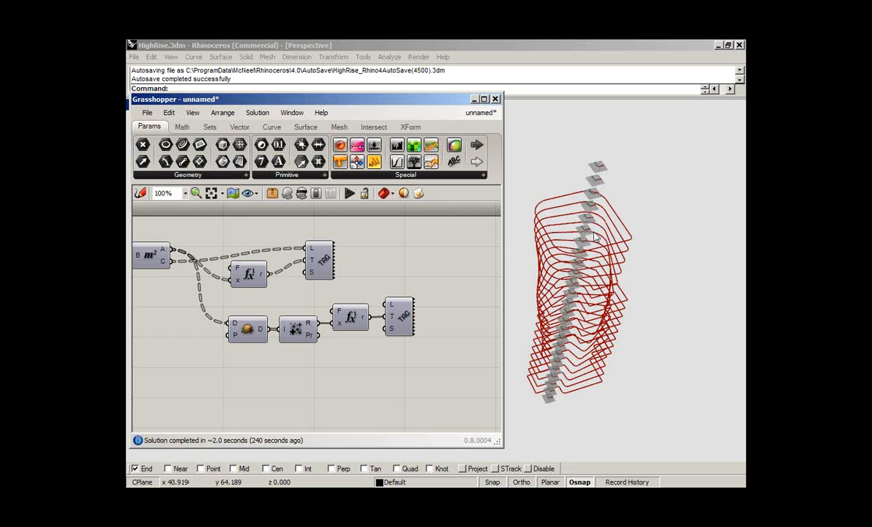
- Look through the Euclidean and Affine transform components and add an Orient component below the Mass Addition component
mouse_move(605, 264)
right_down()
mouse_move(610, 161)
mouse_move(599, 269)
right_up()
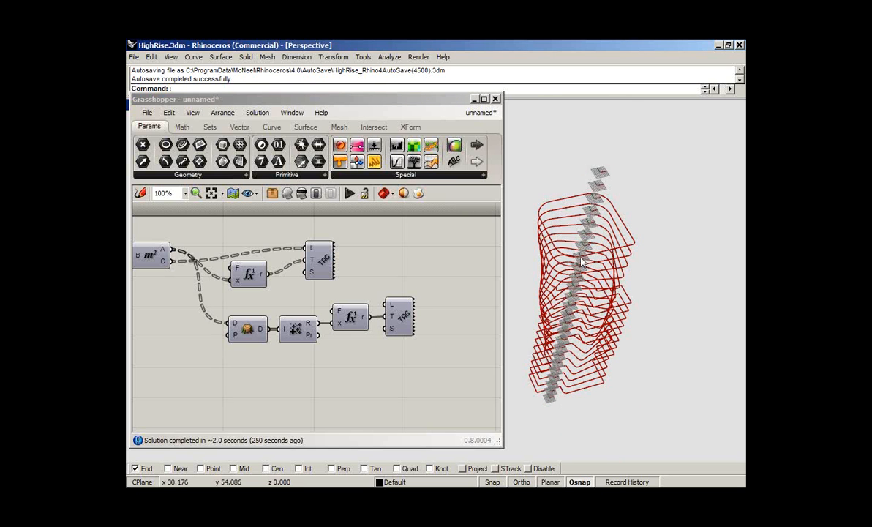
right_drag(248, 337, 295, 338)
mouse_move(376, 101)
mouse_down()
mouse_move(378, 110)
mouse_move(372, 97)
mouse_up()
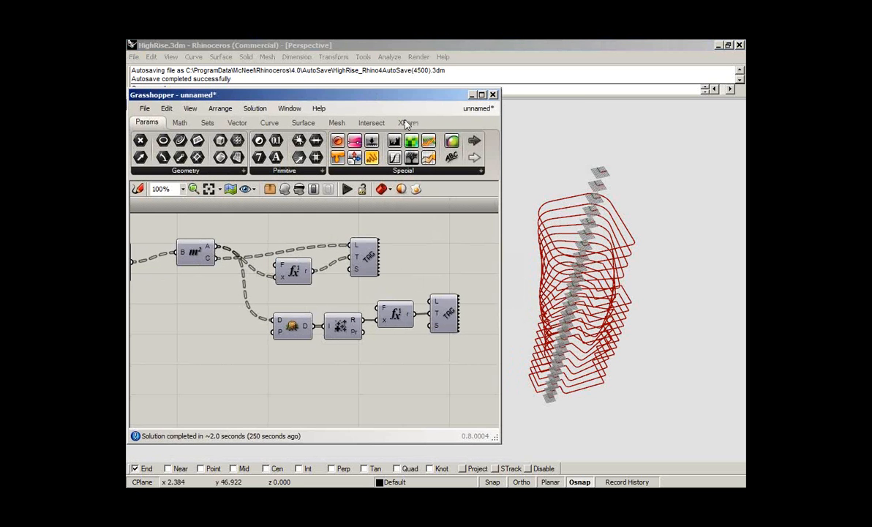
click(406, 123)
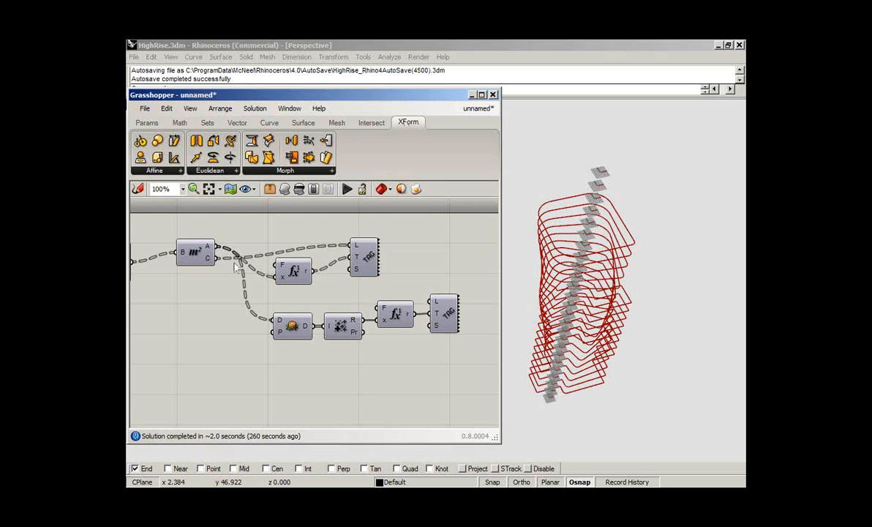
click(216, 172)
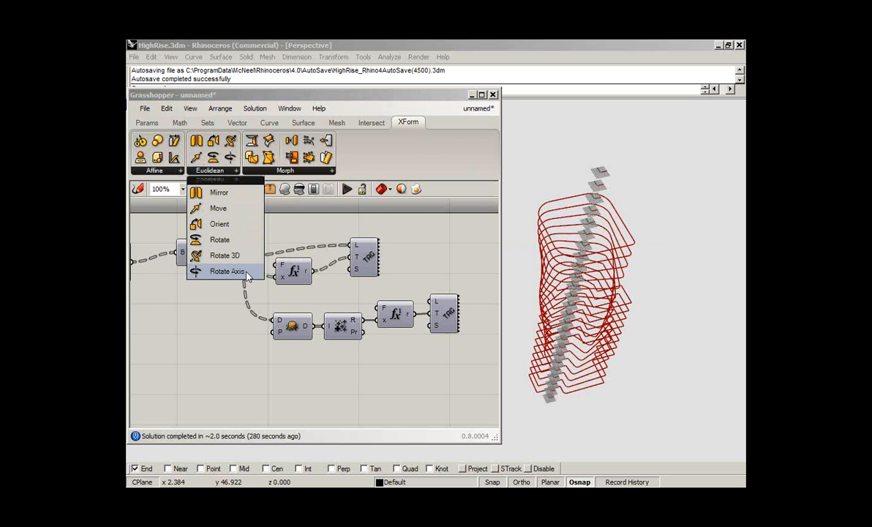
click(166, 172)
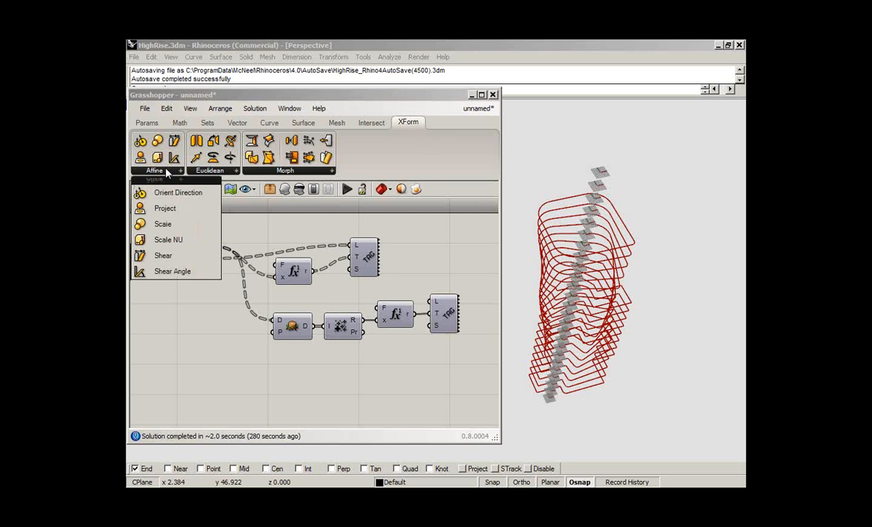
click(218, 172)
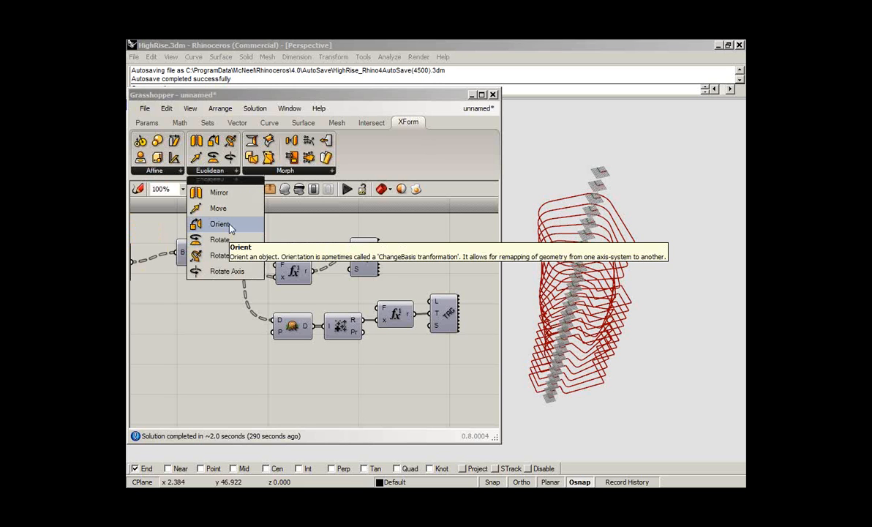
drag(230, 227, 343, 377)
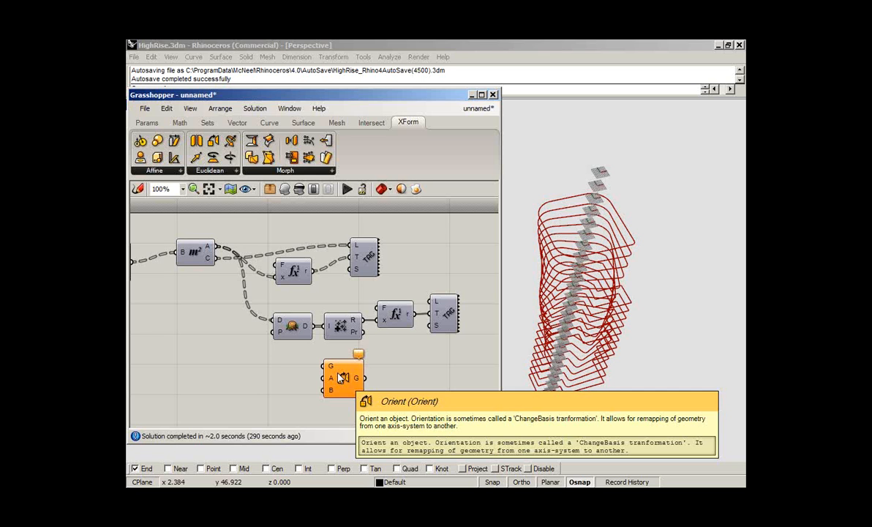
right_drag(194, 295, 306, 289)
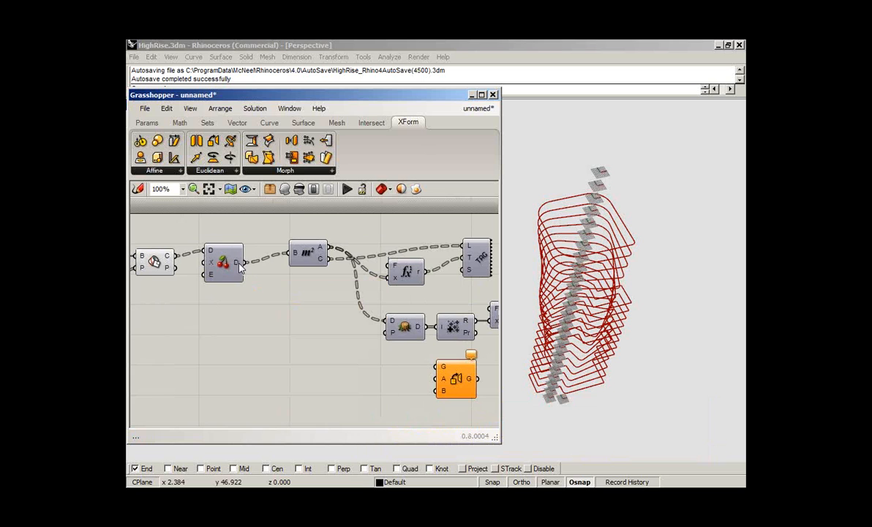
- Feed the floor curves from the D output that supplies the Area component into the Orient component's geometry input G
drag(246, 265, 435, 389)
click(381, 372)
right_drag(380, 372, 309, 357)
drag(366, 365, 397, 369)
click(367, 337)
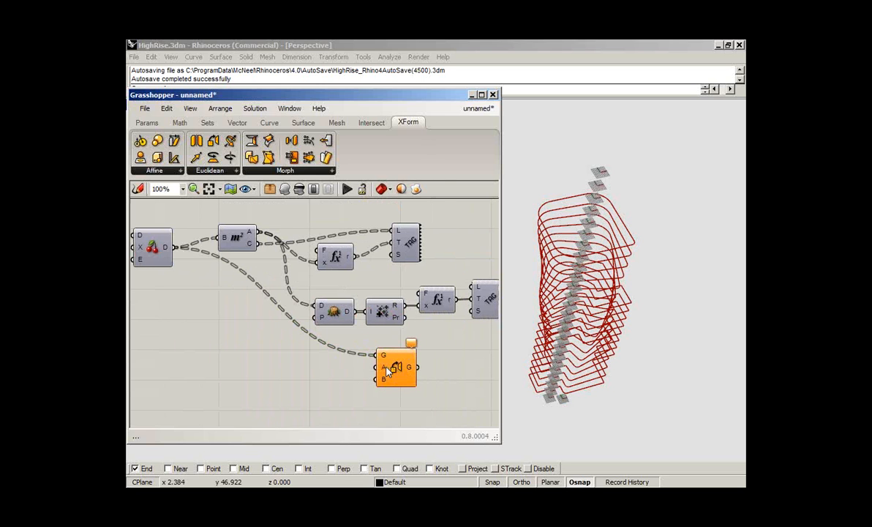
- Supply the Area component's centroid output C to the Orient component's initial plane input A
mouse_move(387, 371)
mouse_move(259, 231)
mouse_down()
mouse_move(298, 289)
mouse_move(374, 368)
mouse_up()
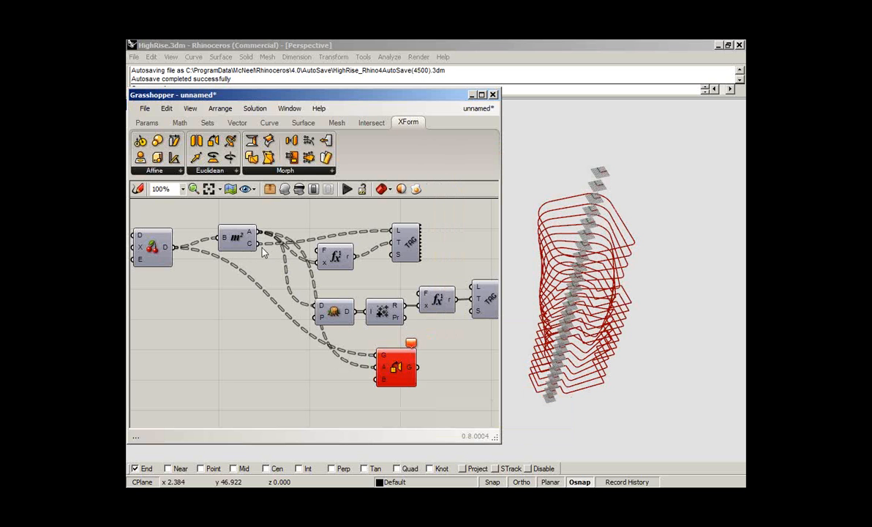
drag(259, 245, 371, 369)
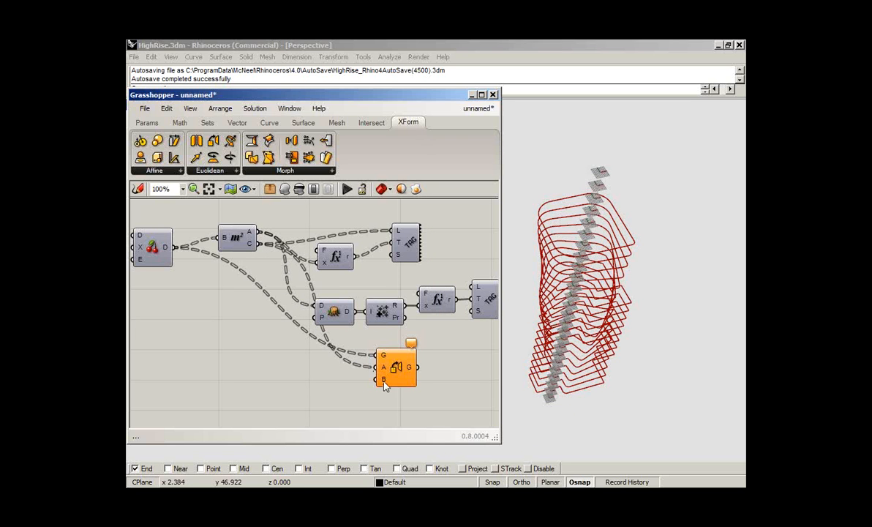
- Set one target plane for the Orient component's input B, with its origin at about -63.4, 37.2, 0 and parallel to the grid
right_click(385, 382)
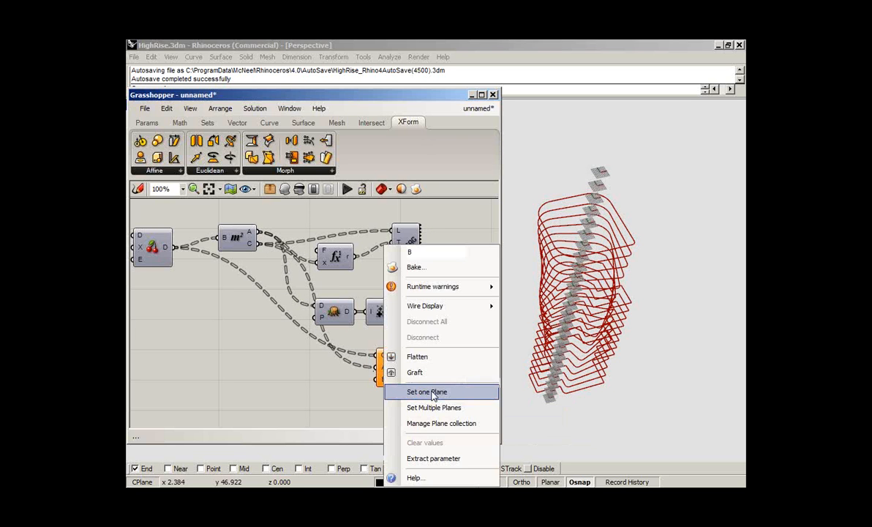
click(431, 393)
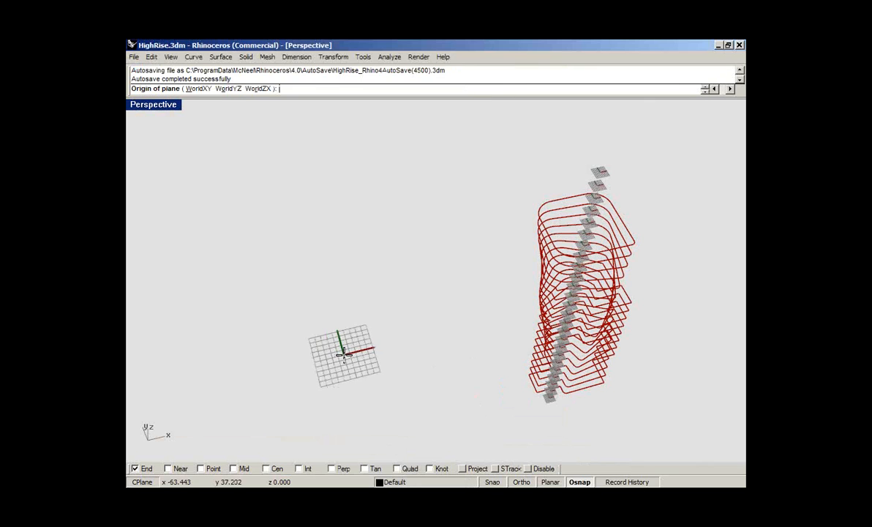
click(344, 355)
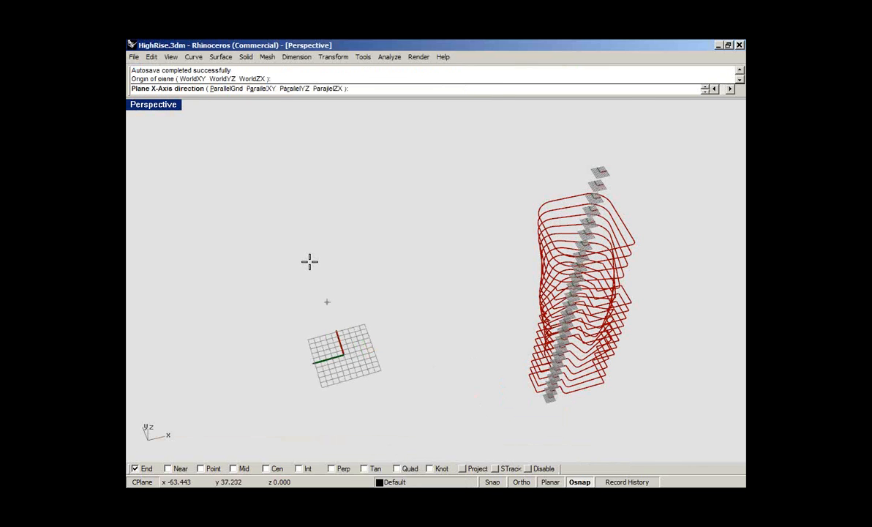
click(226, 88)
- Place the Perspective viewport's camera target at the plane in the middle of the overlaid floor outlines
drag(496, 352, 500, 296)
right_drag(518, 316, 388, 316)
scroll(388, 317, up, 8)
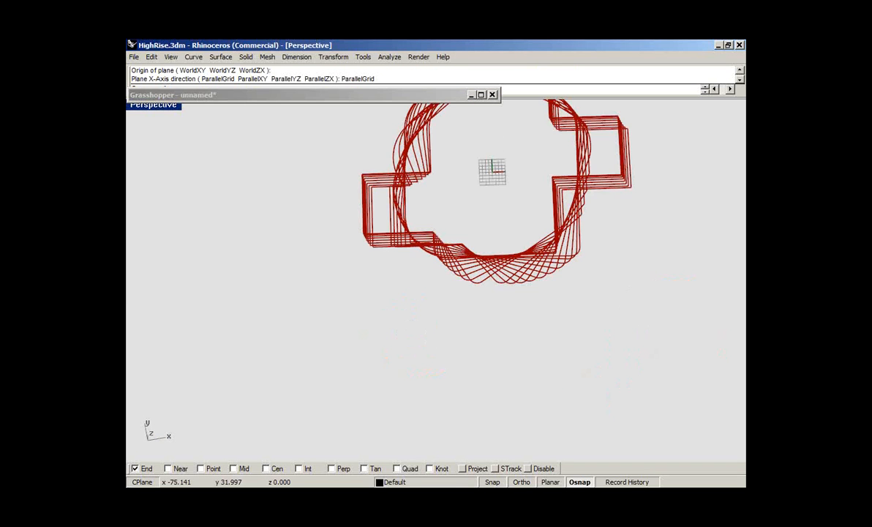
shift+right_drag(475, 166, 440, 238)
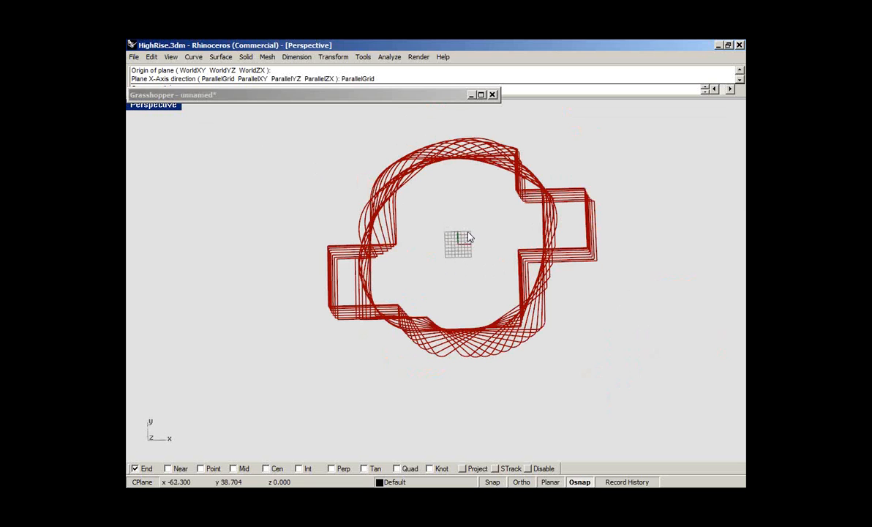
text(e)
key(Return)
click(707, 298)
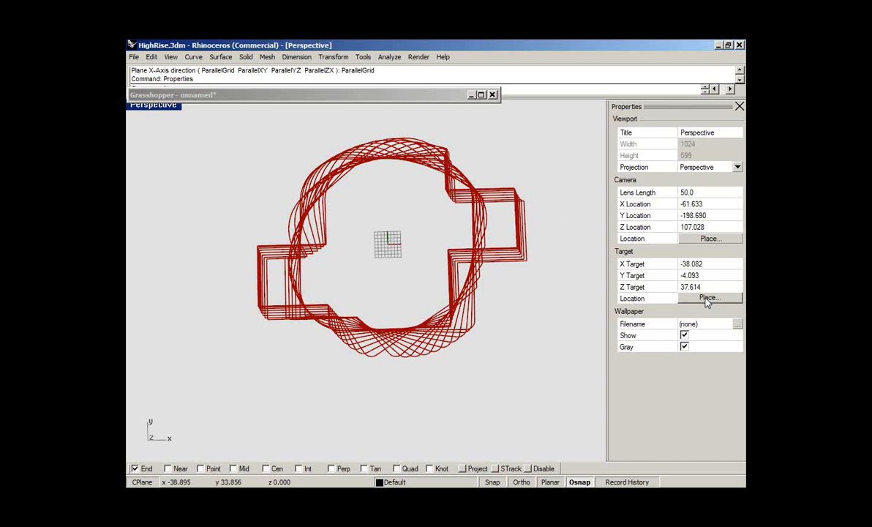
click(388, 243)
click(740, 107)
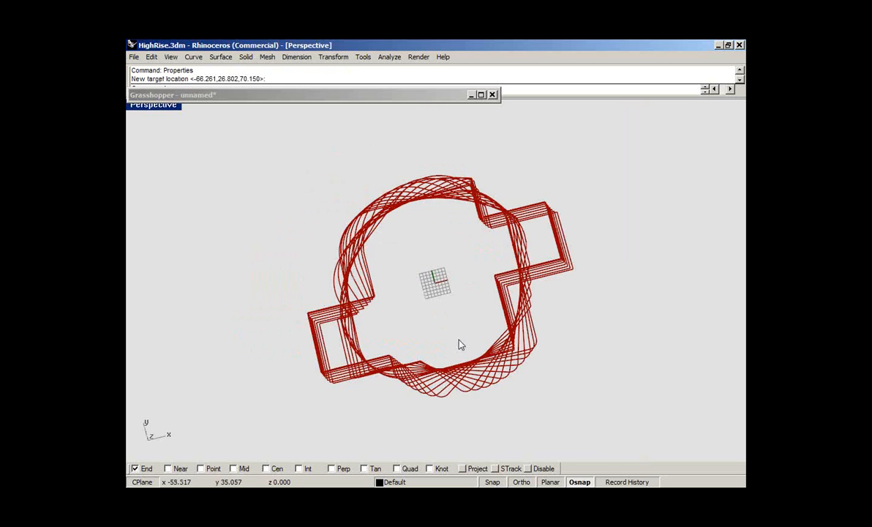
- Expand the collapsed Grasshopper window and resize it until the Orient component shows beside the overlaid floor outlines
right_drag(461, 345, 571, 339)
right_drag(593, 292, 466, 165)
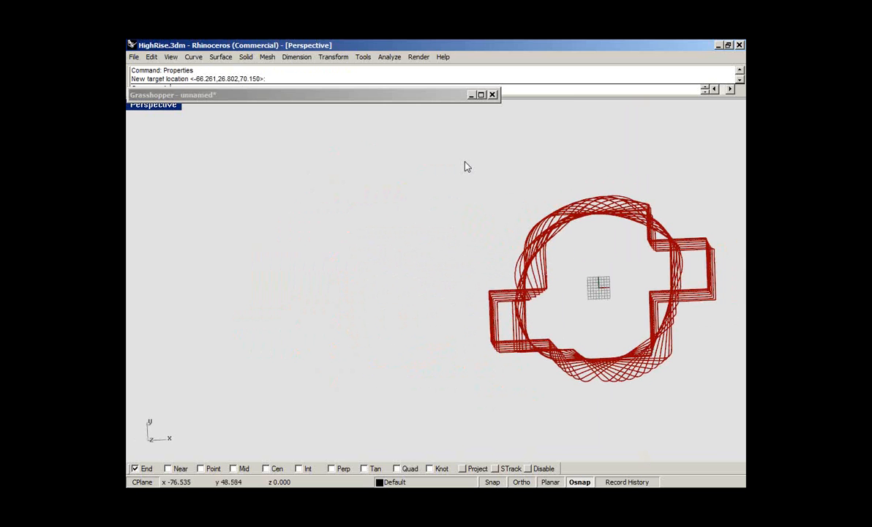
click(419, 97)
double_click(420, 97)
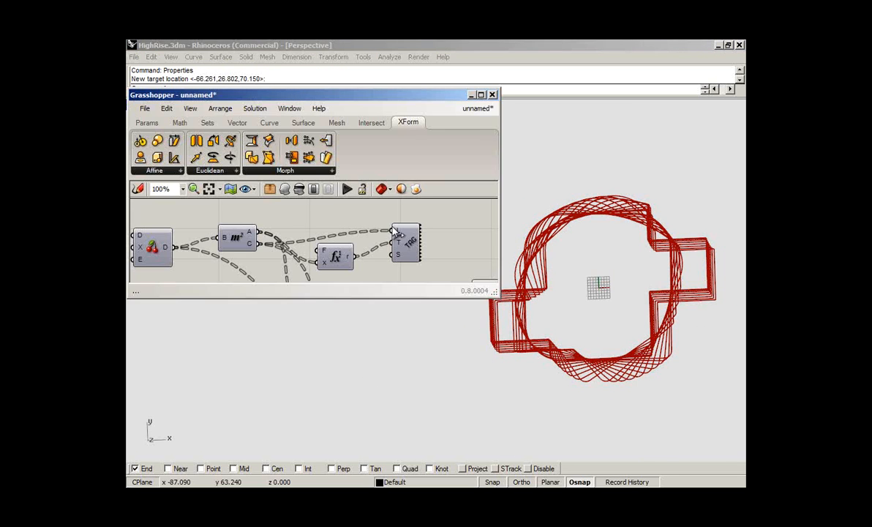
drag(499, 298, 488, 423)
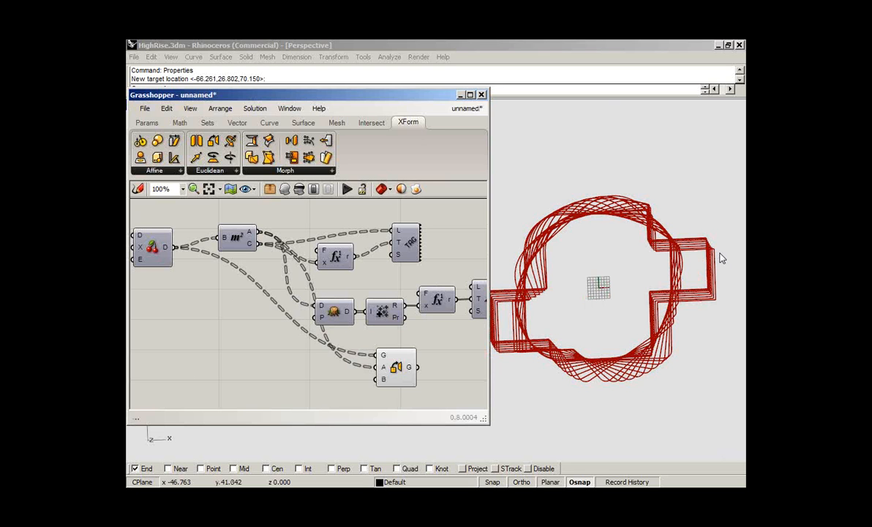
- Move the Orient component directly below the Mass Addition component and compare the overlaid outlines with the stacked tower sections
drag(393, 370, 333, 354)
click(388, 353)
scroll(559, 295, down, 8)
right_drag(561, 313, 590, 256)
scroll(600, 278, up, 3)
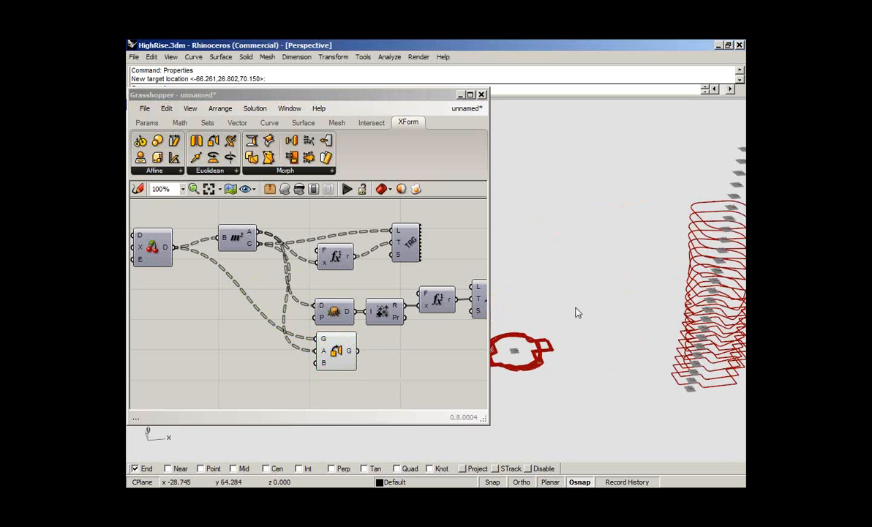
right_drag(409, 258, 311, 279)
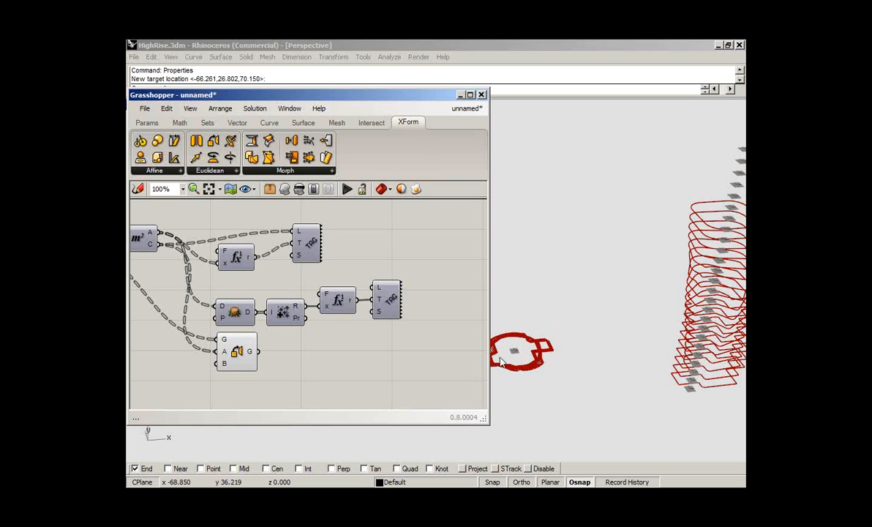